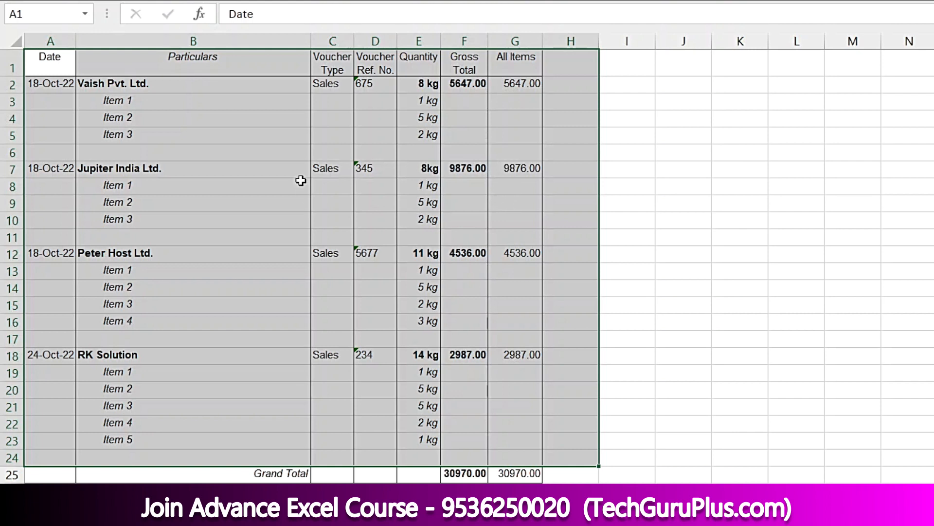
click(427, 100)
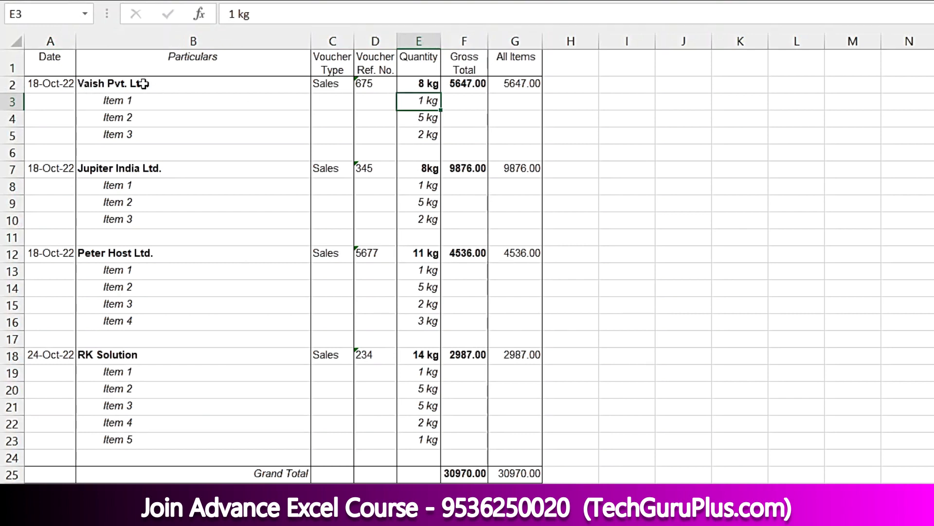
click(86, 58)
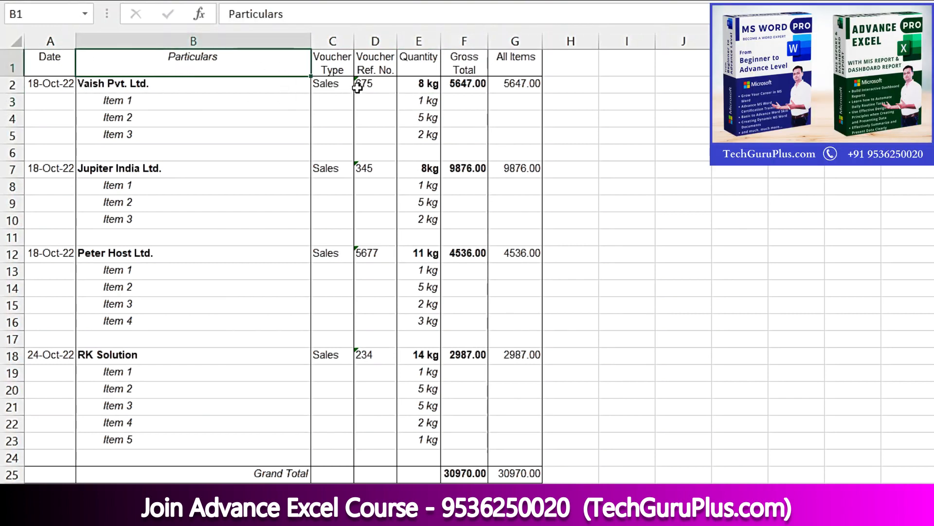
drag(60, 83, 430, 137)
click(493, 86)
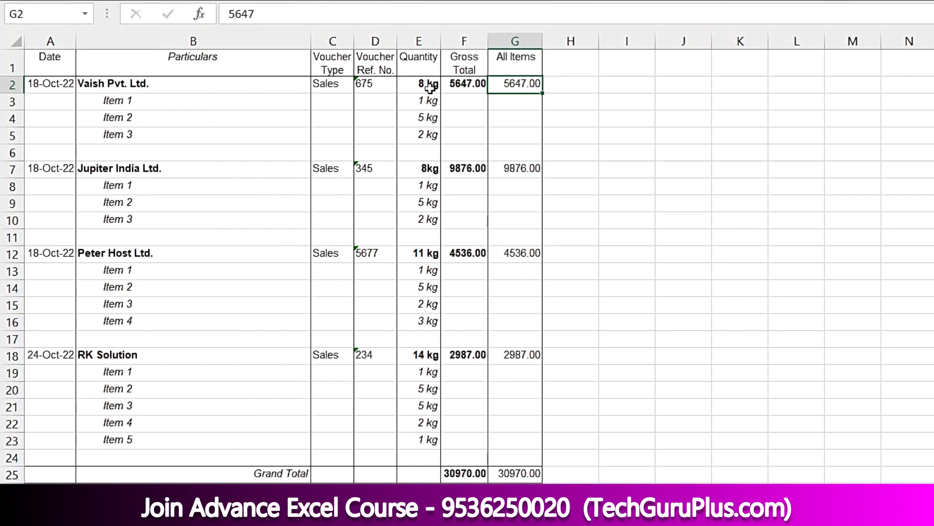
click(375, 113)
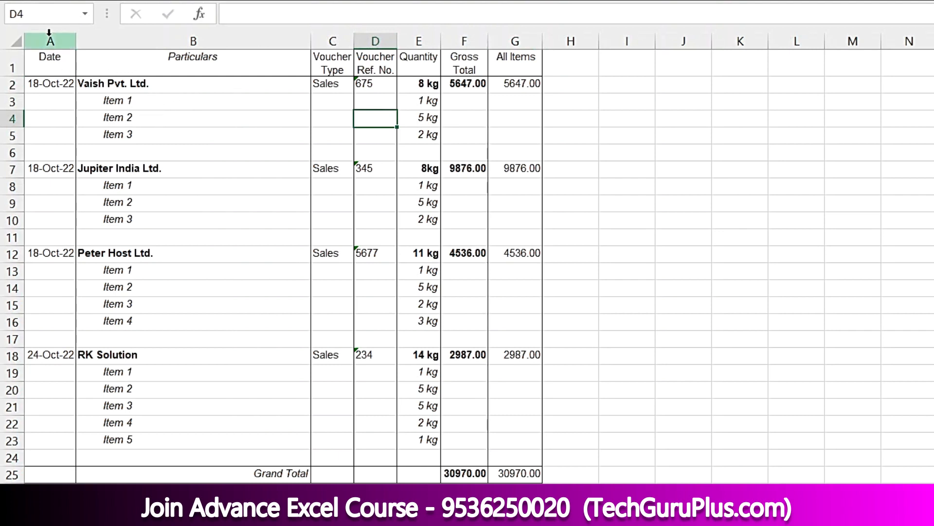
Turn on filters for the header row from Date to All Items (A1:G1).
drag(47, 58, 508, 58)
key(ctrl+shift+l)
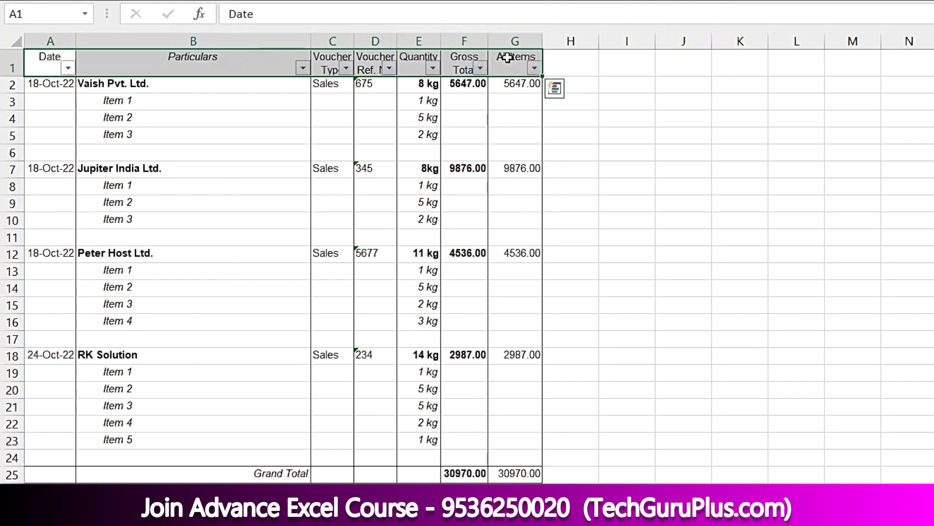
click(384, 168)
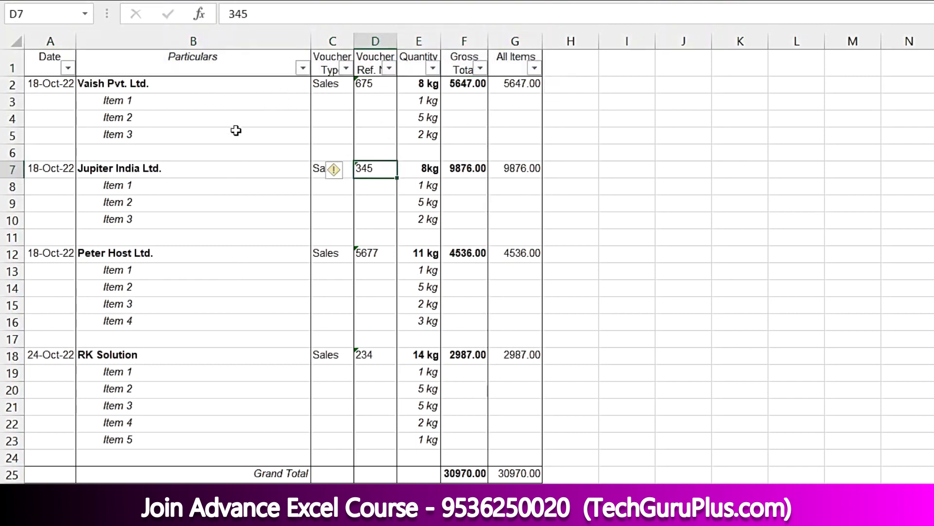
click(138, 140)
click(163, 221)
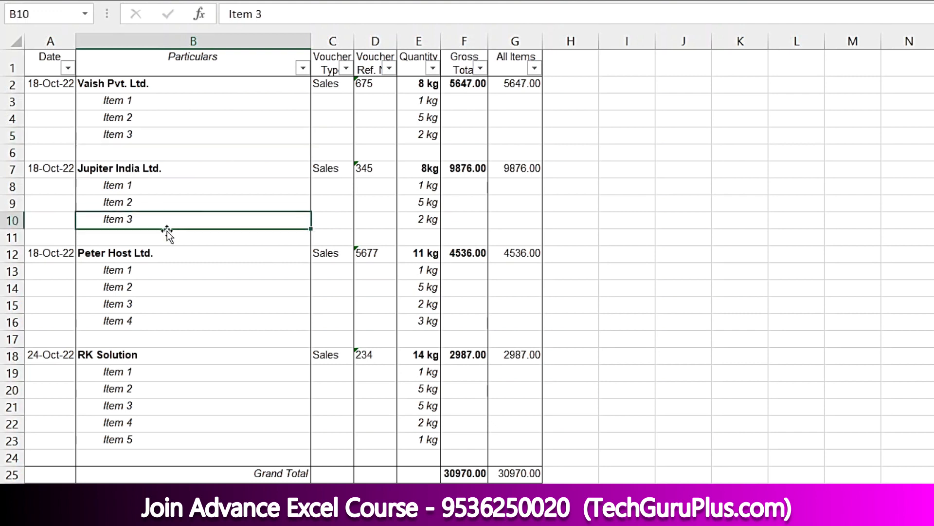
click(149, 301)
drag(175, 100, 175, 131)
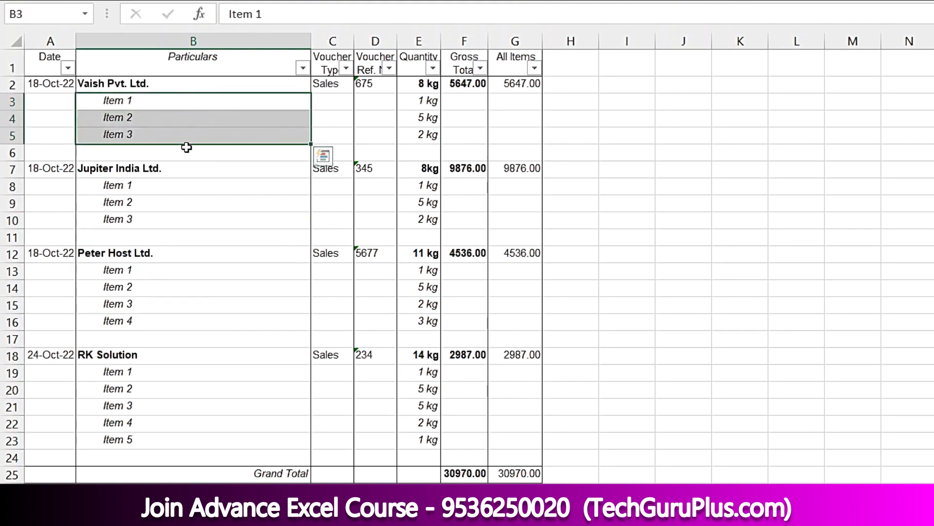
Filter the Particulars column to show only Item 3 and check the remaining item rows.
click(302, 68)
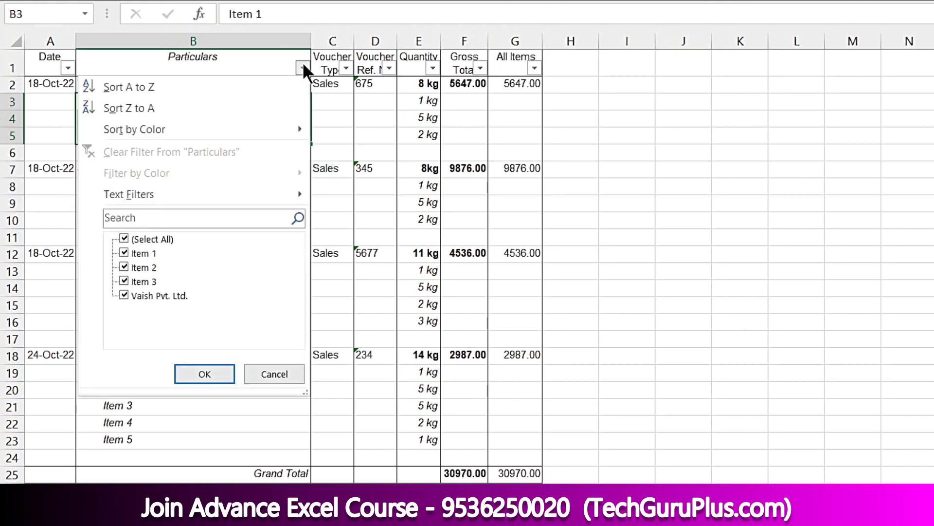
click(160, 239)
click(157, 282)
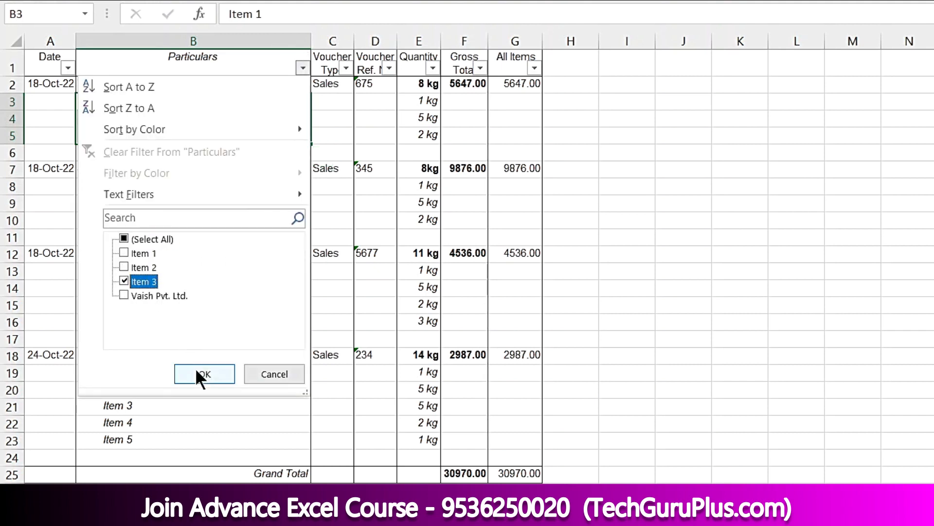
click(201, 374)
scroll(195, 369, down, 1)
click(209, 269)
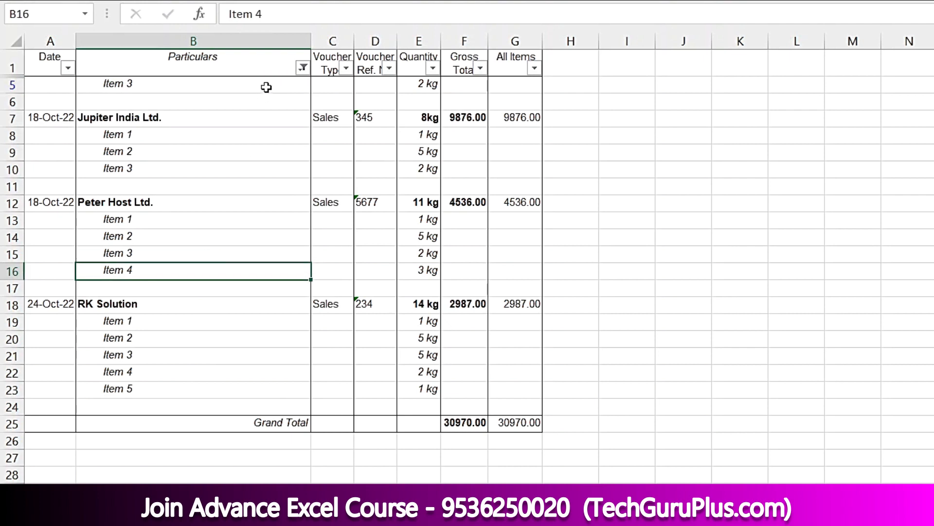
click(105, 84)
drag(157, 136, 167, 396)
Reset the Particulars filter so that all entries are selected.
key(alt+Down)
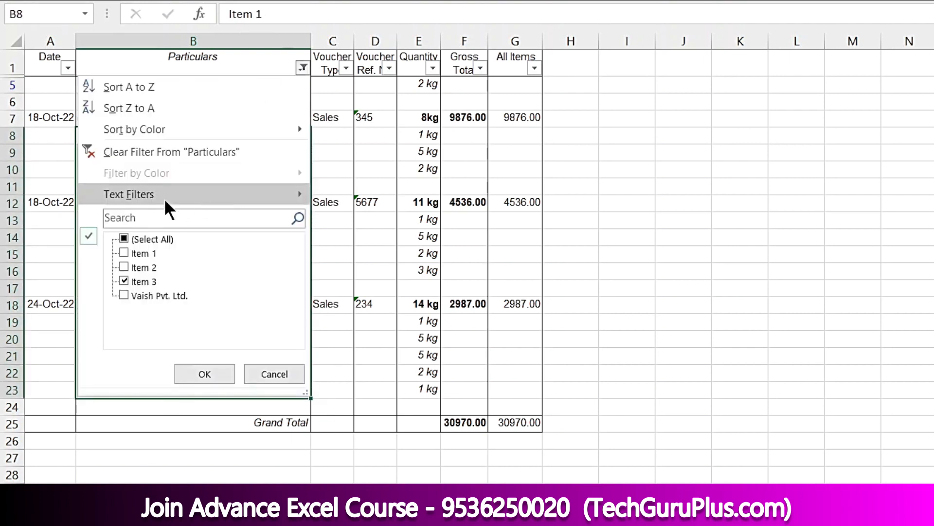
click(123, 239)
click(192, 373)
scroll(204, 195, up, 3)
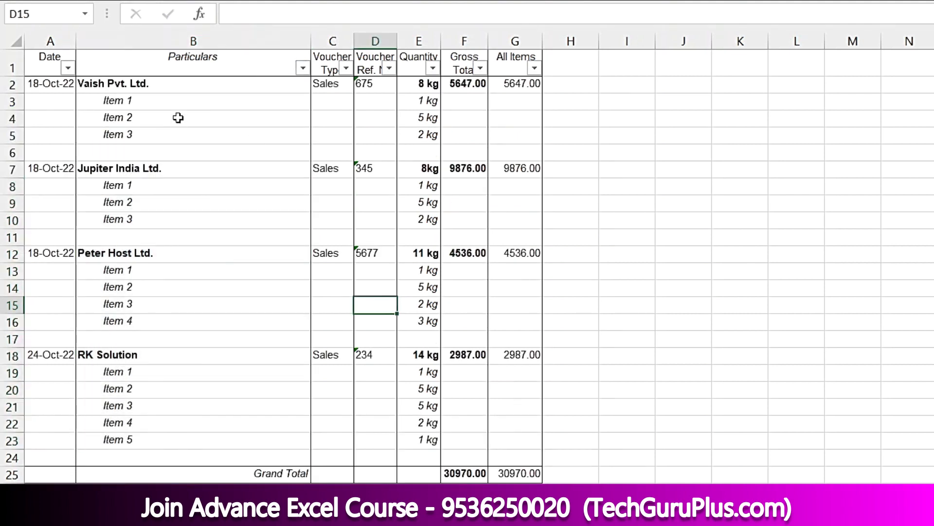
Insert a new column before Date and give it the header "S.No.".
click(53, 39)
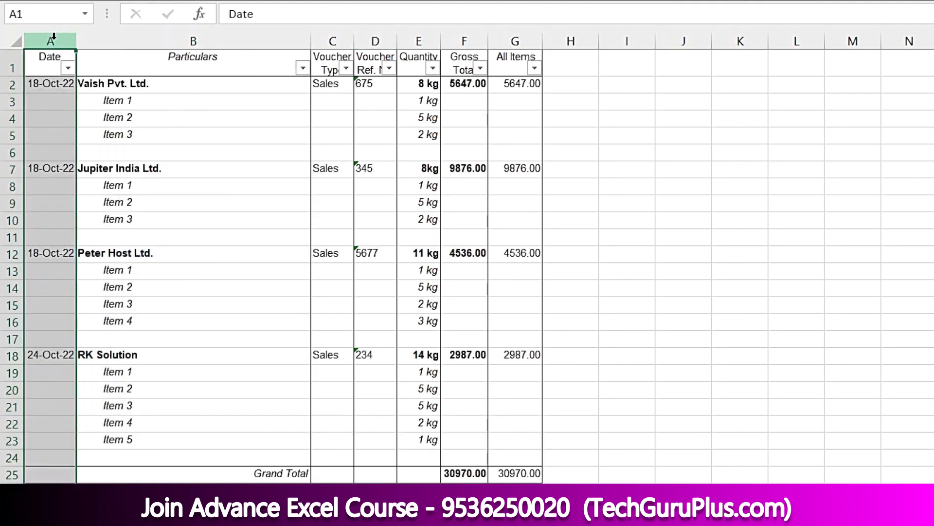
key(ctrl+plus)
click(69, 64)
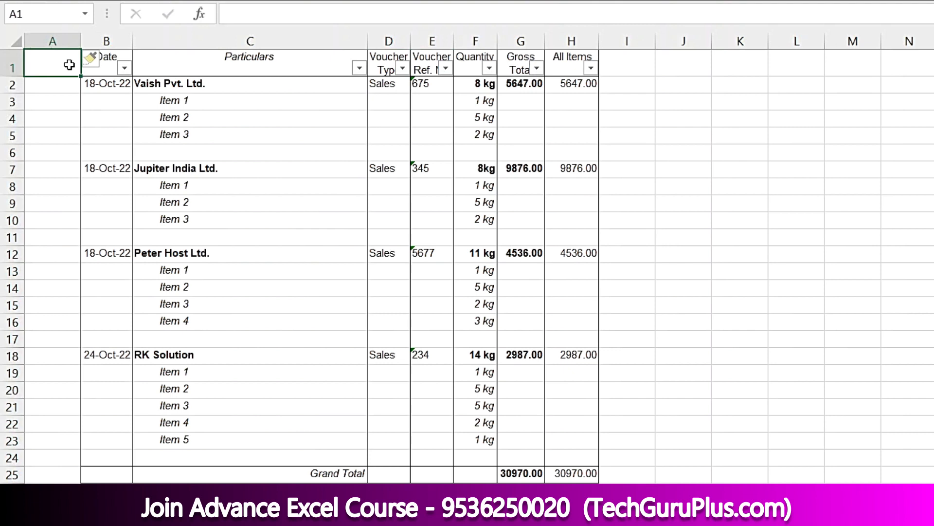
text(S.No.)
key(Return)
Fill the S.No. column with serial numbers 1 to 23 in A2:A24.
text(1)
key(Return)
text(2)
key(Return)
click(37, 89)
drag(54, 101, 91, 463)
Filter the Particulars column of the numbered register for Item 3 and examine the date, voucher and quantity cells of the matching rows.
drag(250, 120, 358, 79)
click(359, 68)
click(209, 239)
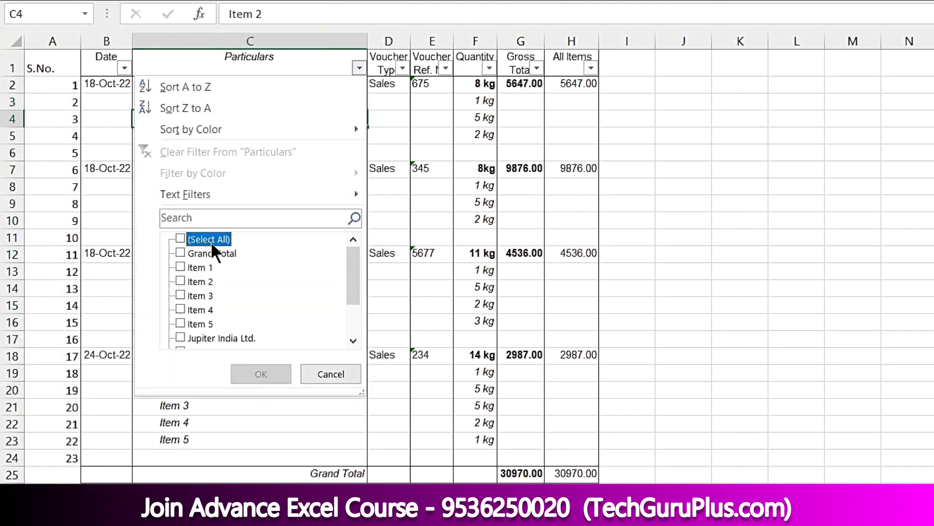
click(211, 295)
click(244, 373)
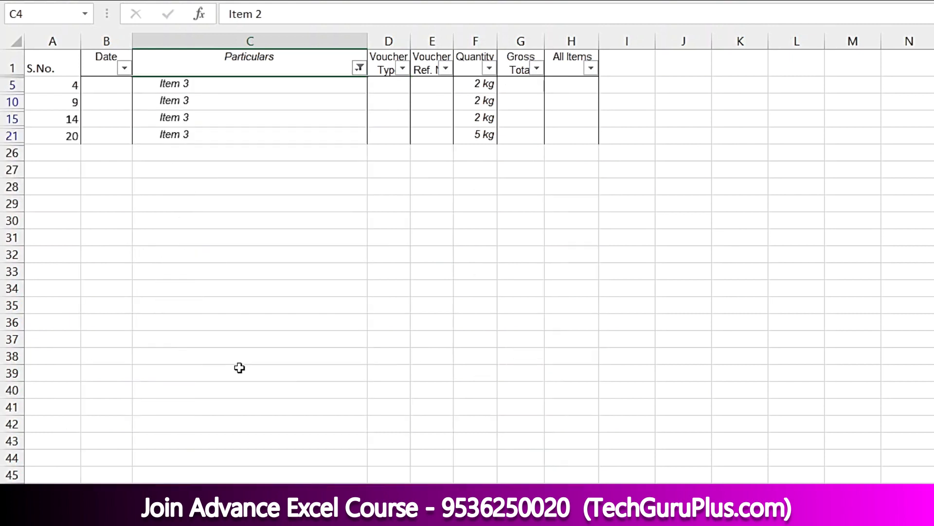
drag(254, 83, 268, 132)
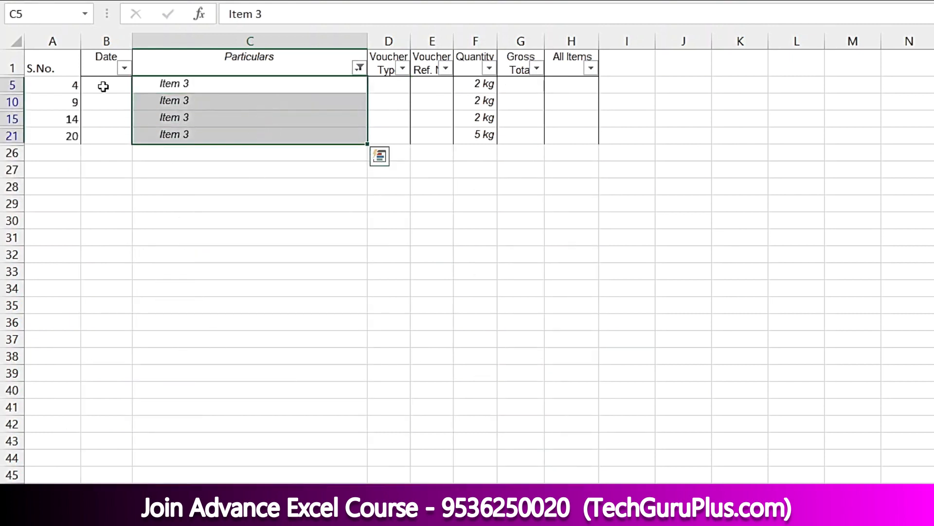
drag(92, 79, 102, 119)
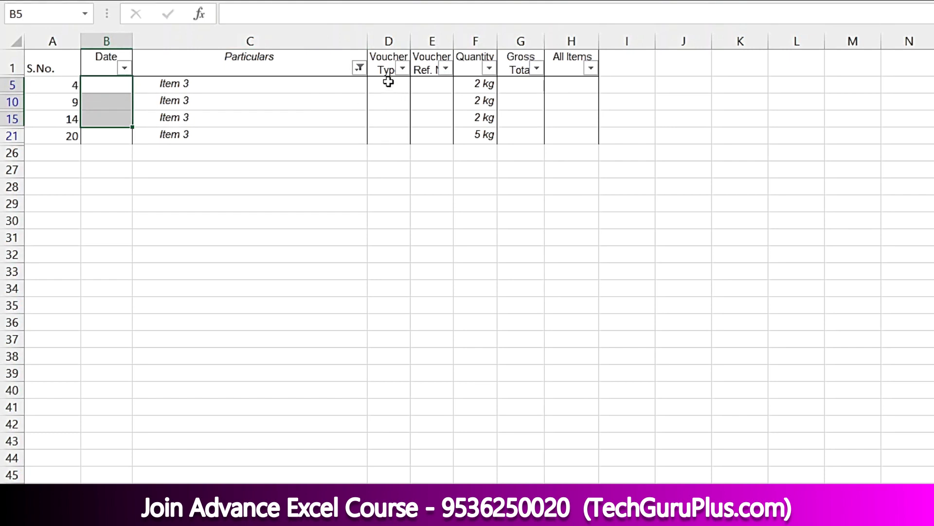
click(388, 82)
drag(483, 84, 486, 118)
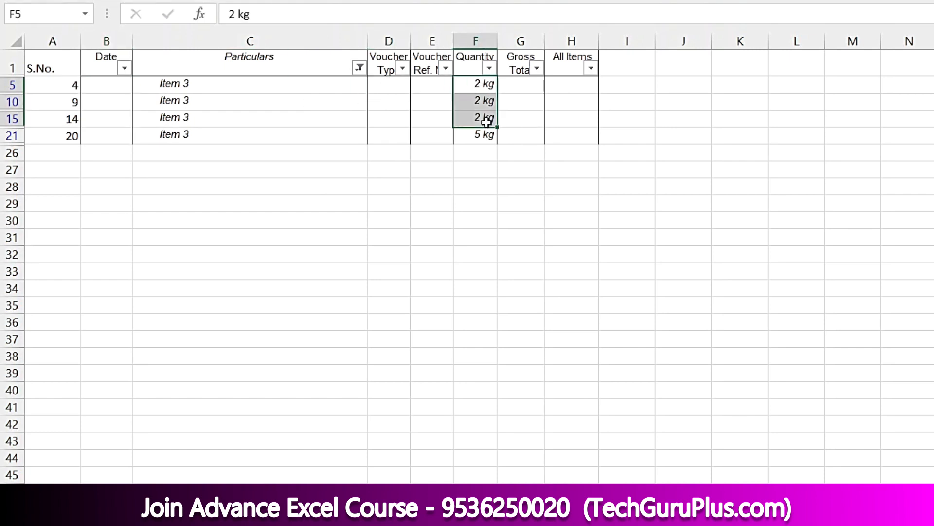
click(534, 102)
Select all entries again in the Particulars filter to restore the full register.
click(360, 68)
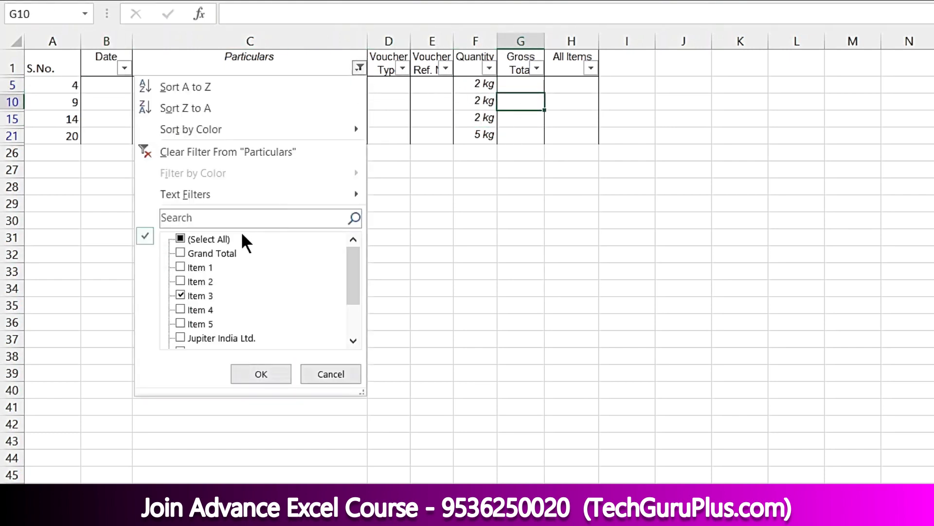
click(229, 238)
click(273, 382)
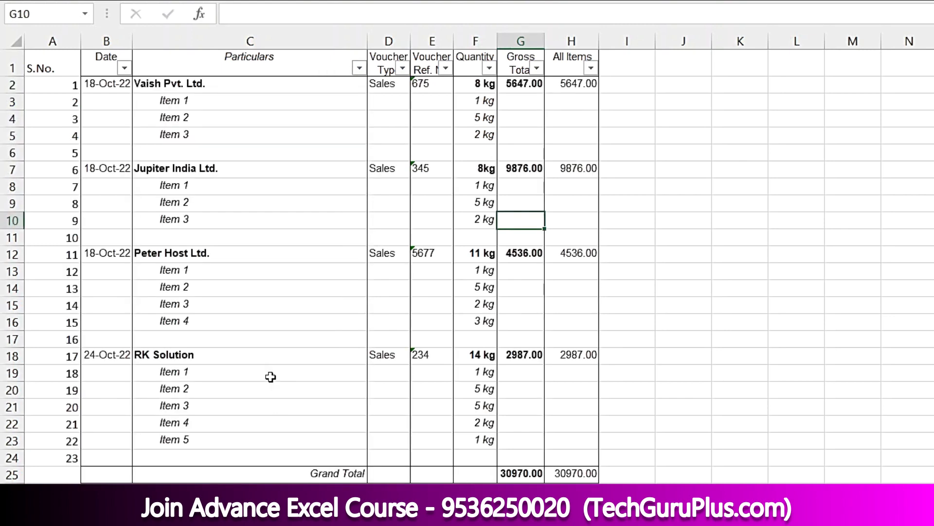
click(202, 87)
drag(199, 99, 207, 135)
drag(445, 86, 444, 139)
click(185, 187)
click(492, 239)
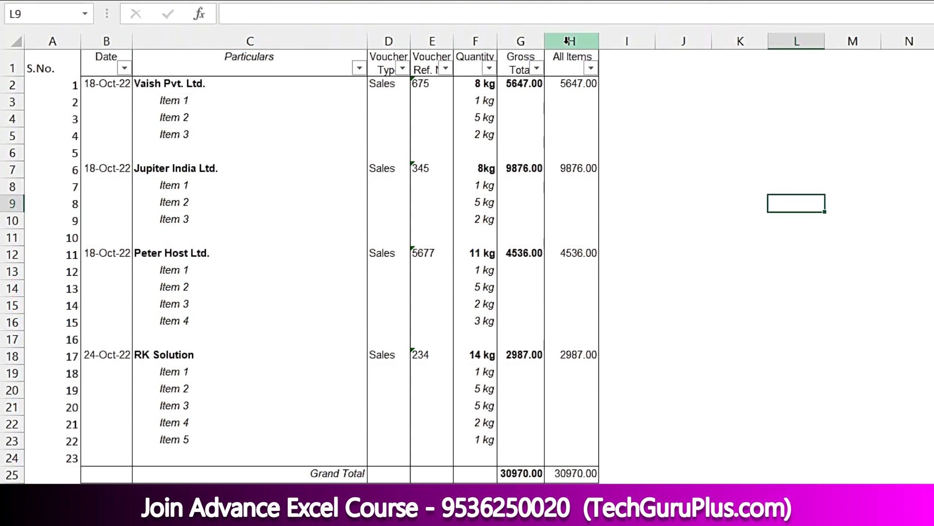
Copy the register columns B to H and paste them beside the original, starting at K1.
click(566, 43)
drag(566, 42, 108, 41)
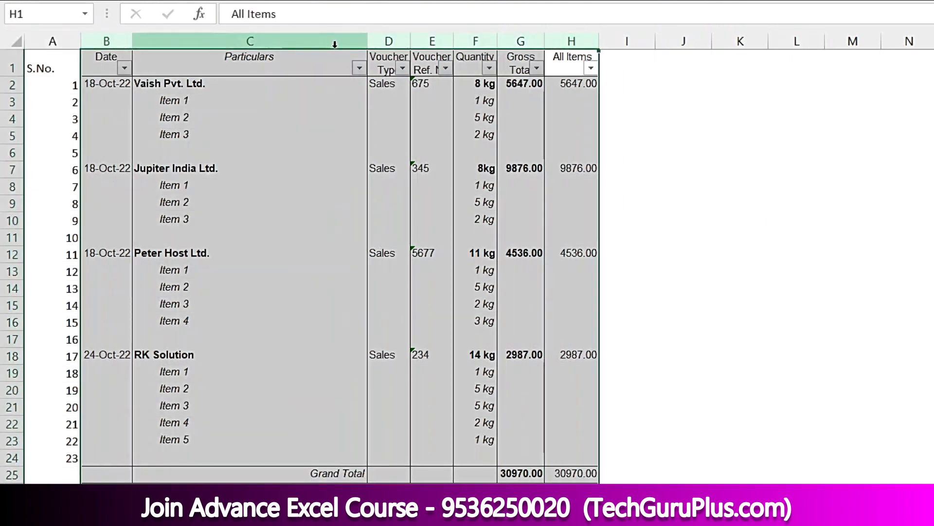
key(ctrl+c)
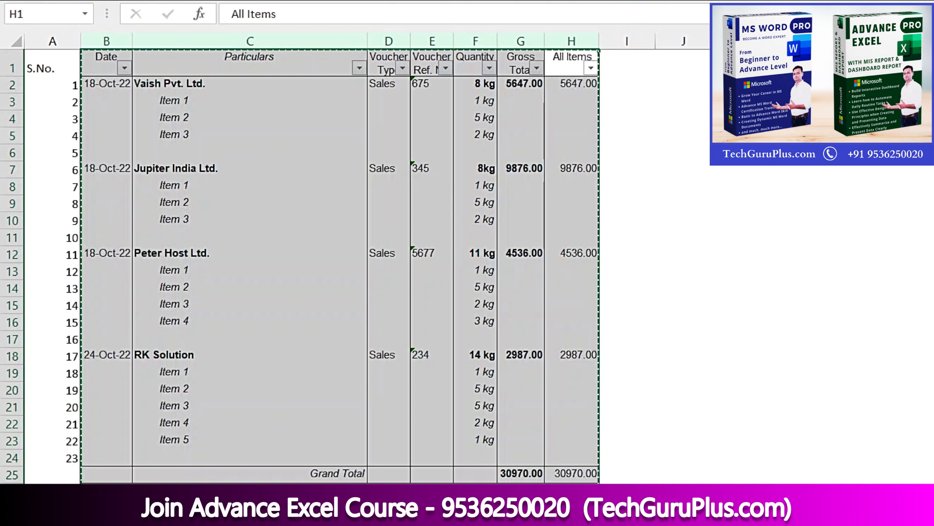
click(738, 68)
key(ctrl+v)
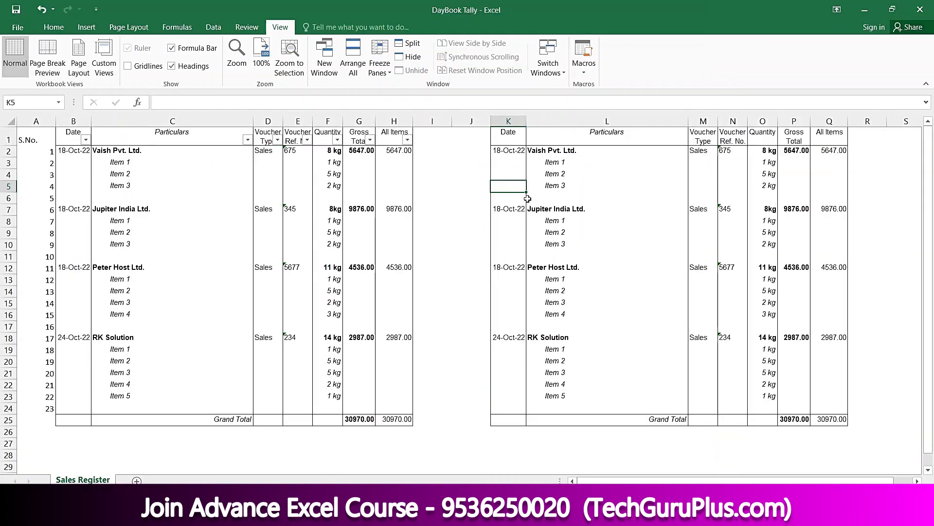
Compare the Jupiter India Ltd. voucher row and its item rows in the original and copied tables.
drag(64, 210, 160, 210)
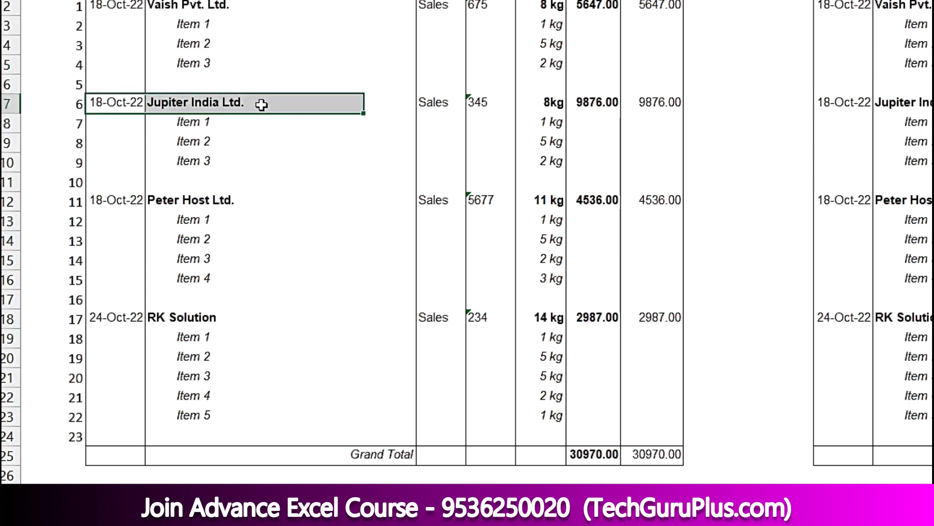
drag(262, 104, 188, 171)
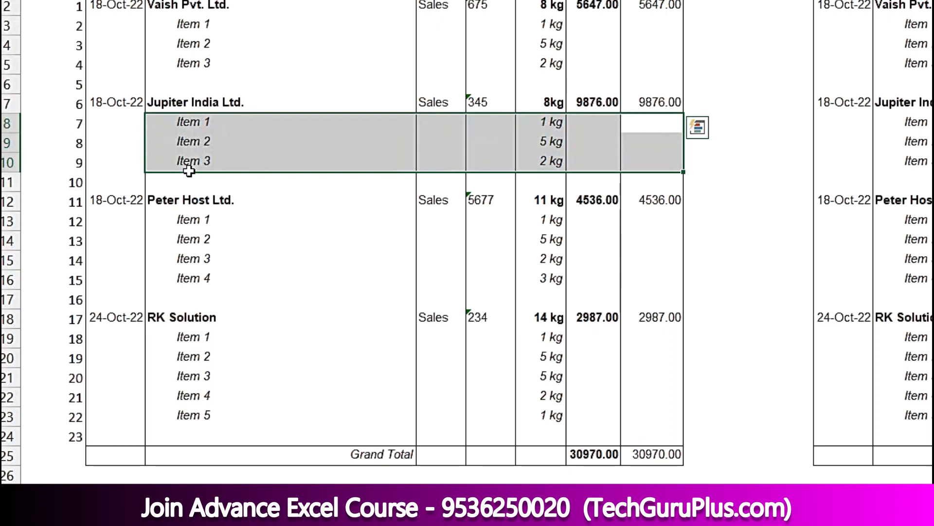
drag(312, 109, 614, 110)
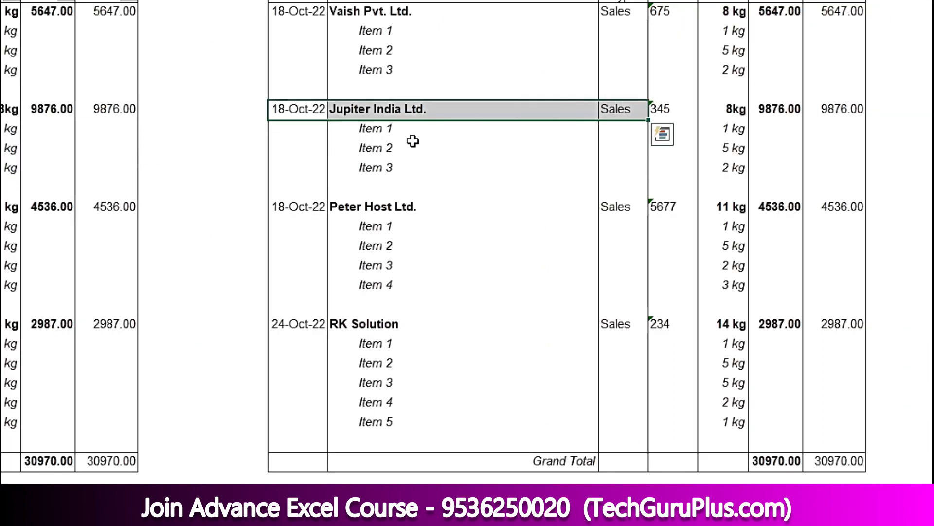
drag(317, 129, 857, 173)
drag(822, 102, 246, 123)
click(205, 74)
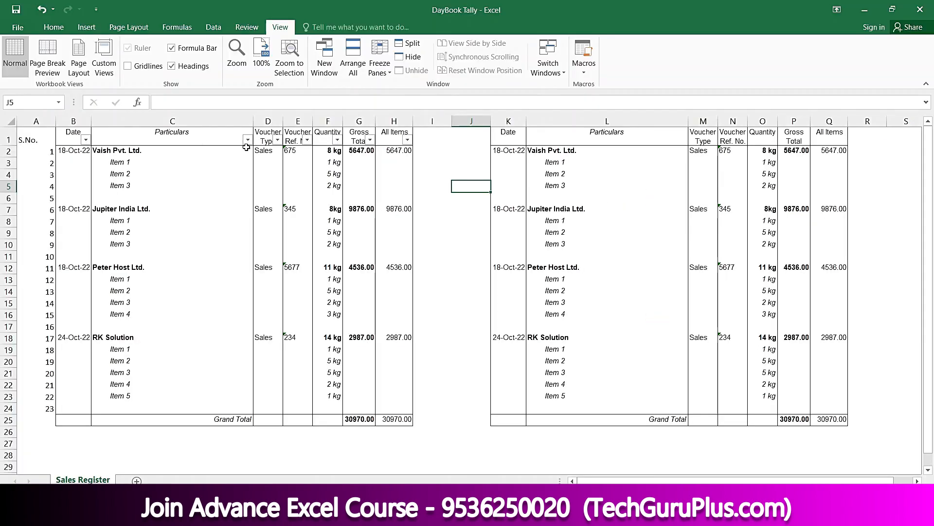
click(276, 141)
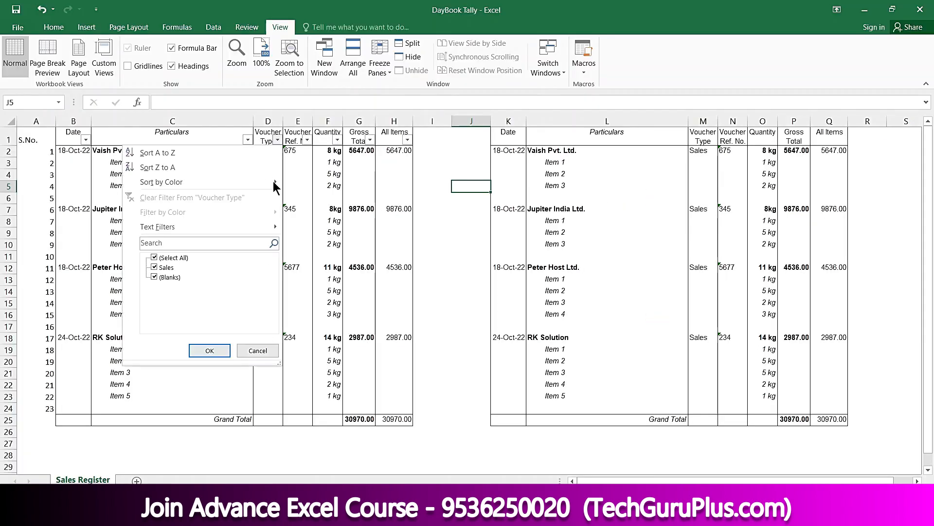
click(189, 259)
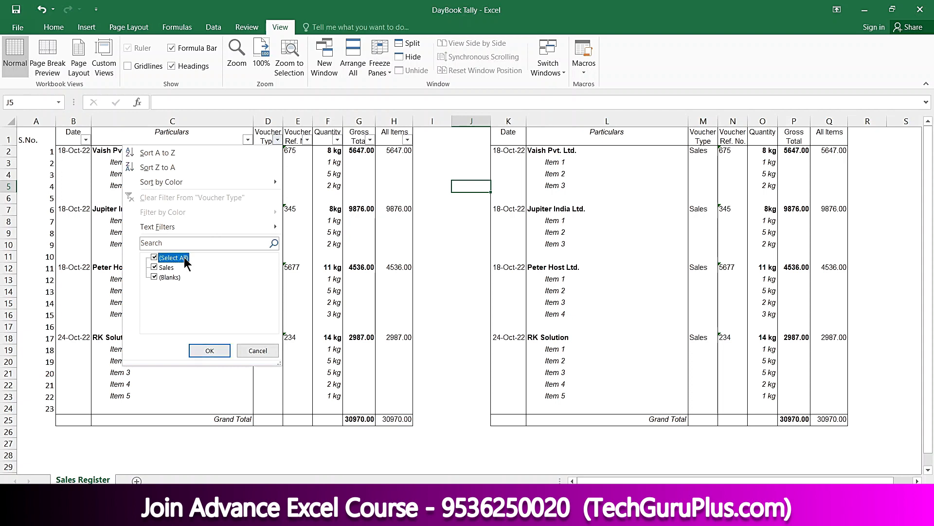
click(317, 184)
Filter the original table's Voucher Type column to show only the blank entries.
drag(145, 151, 373, 186)
drag(269, 164, 275, 198)
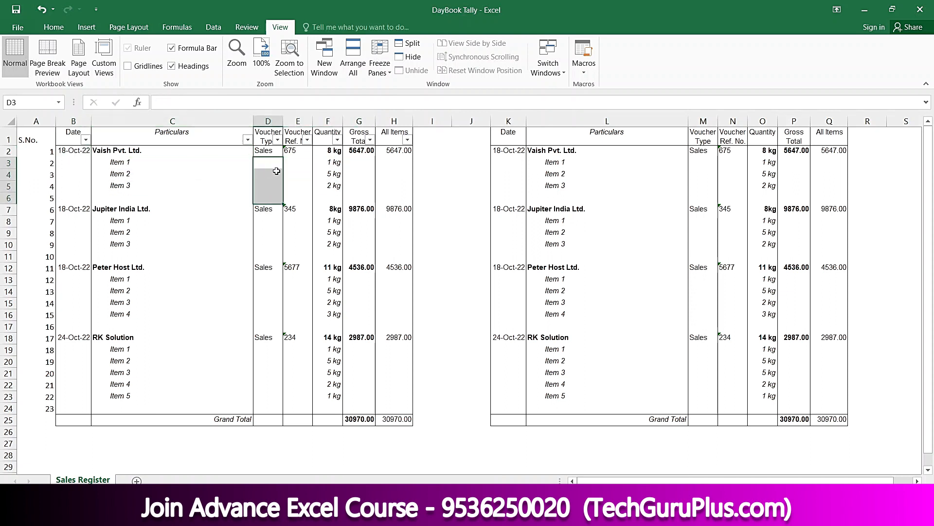
click(277, 140)
click(181, 259)
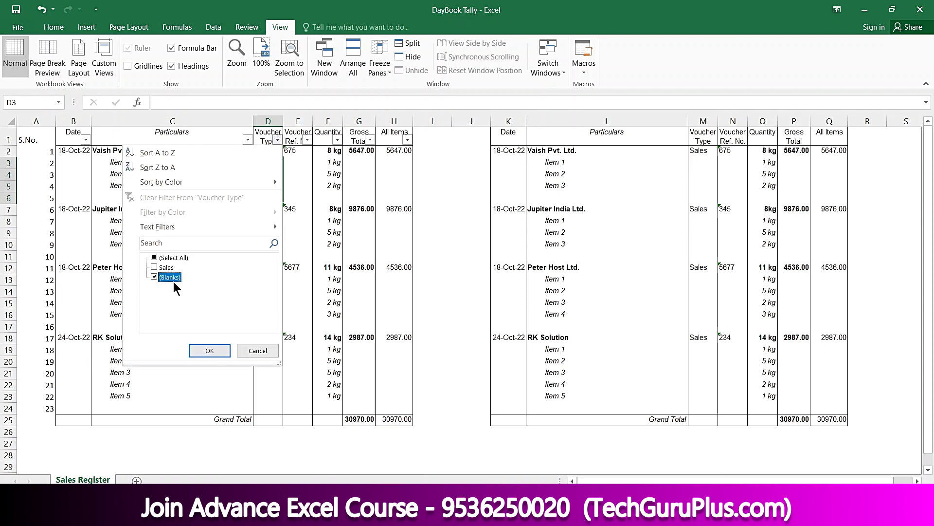
click(210, 351)
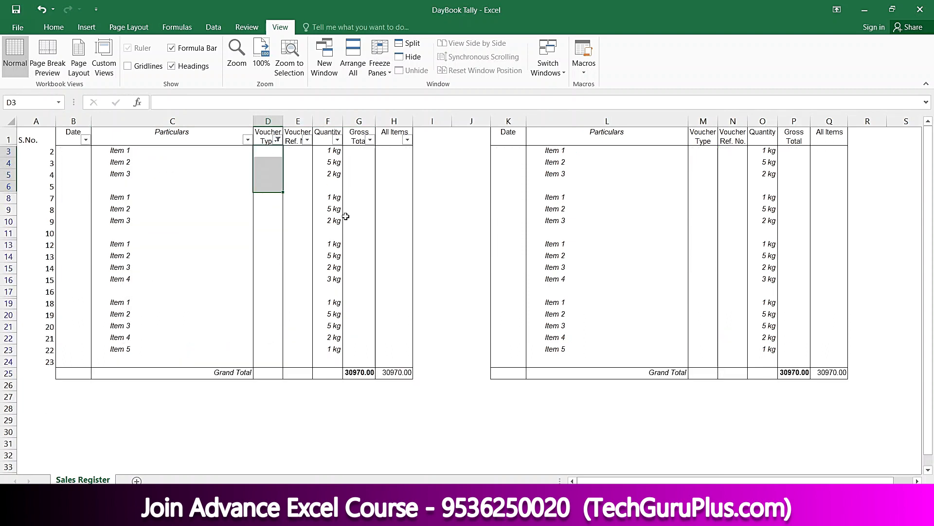
Clear the contents of only the visible item rows in B3:H24 of the filtered original table, leaving hidden rows out.
click(346, 216)
drag(298, 150, 263, 197)
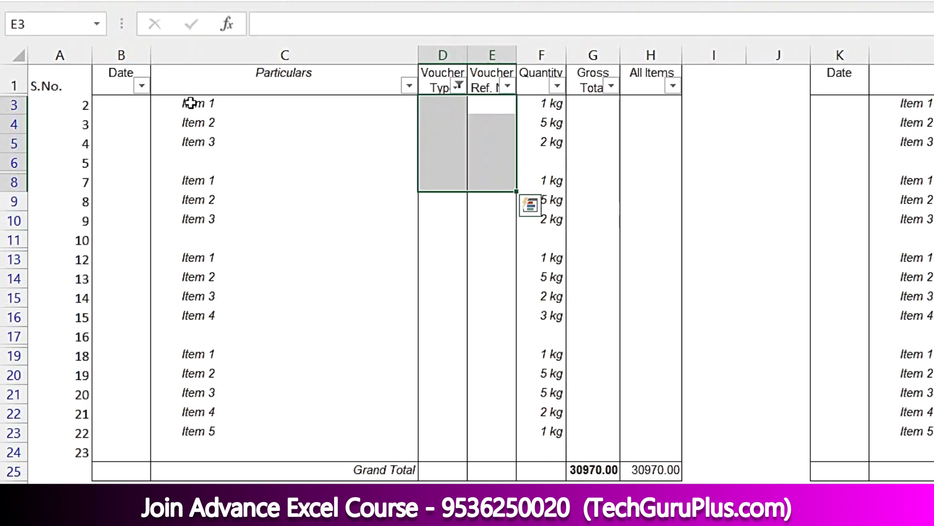
click(191, 103)
drag(116, 99, 652, 444)
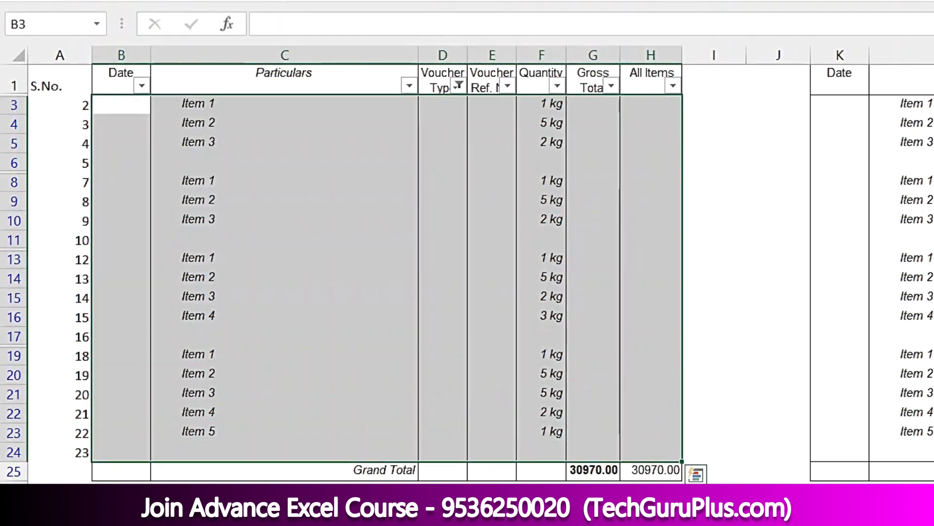
key(alt+;)
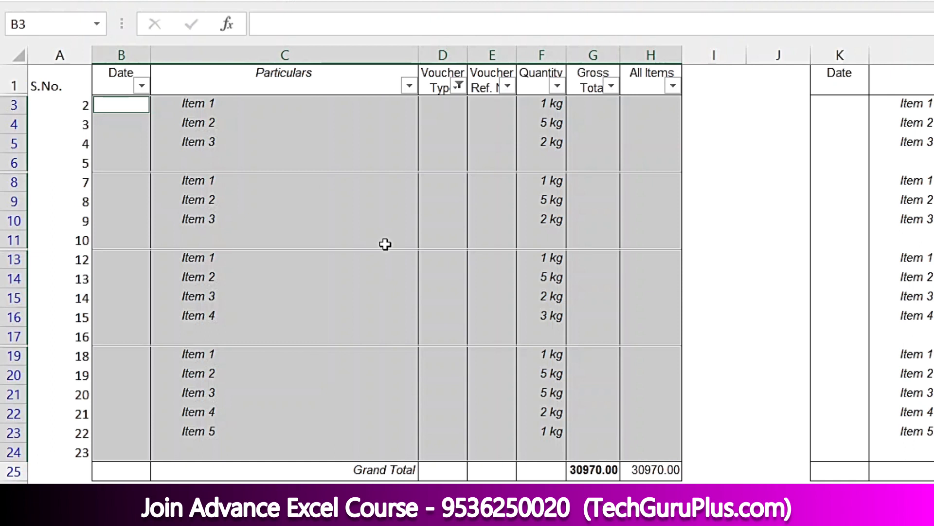
key(Delete)
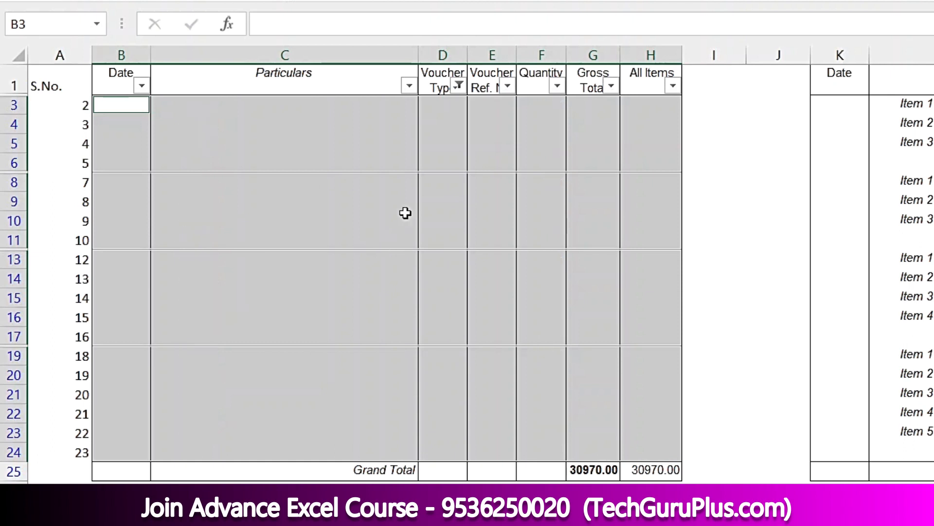
Select all entries again in the original table's Voucher Type filter to show every row.
click(458, 87)
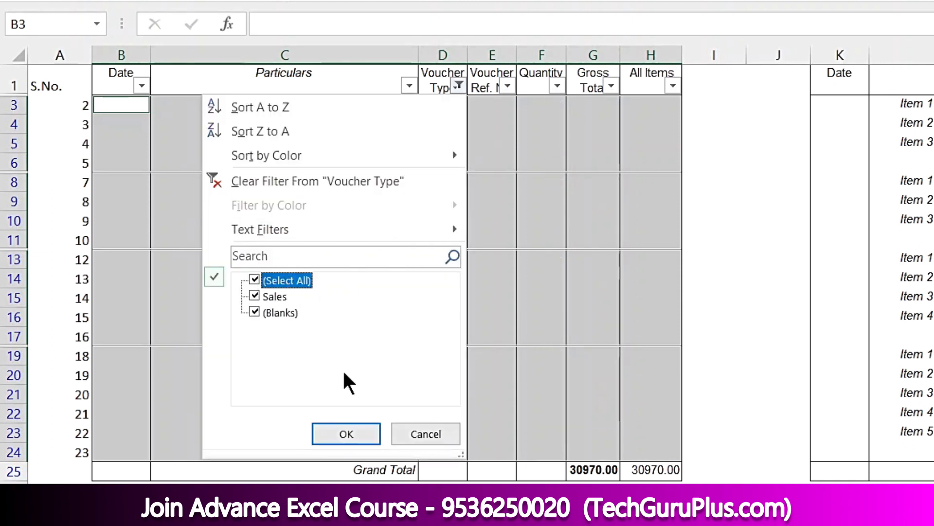
click(358, 435)
click(493, 184)
drag(128, 103, 651, 103)
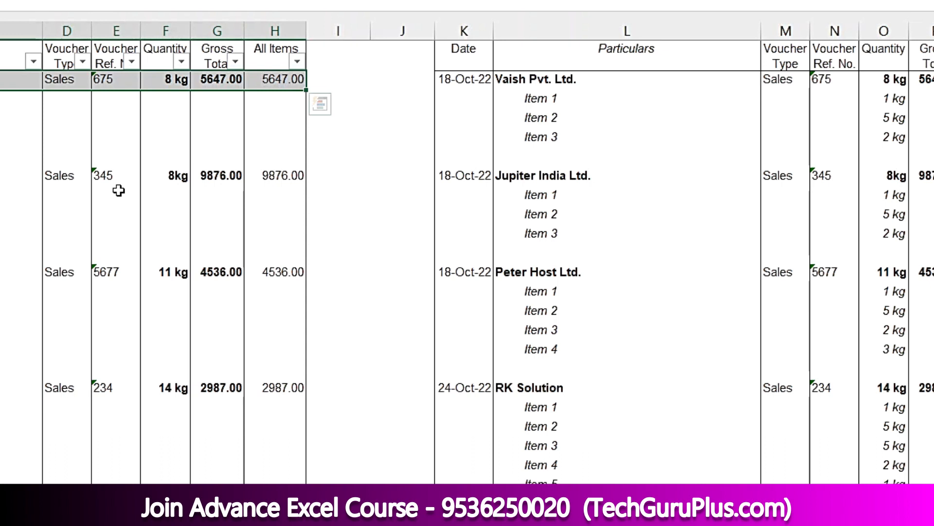
Reapply the header filter across the whole of row 1 so that it also covers the copied table.
click(807, 158)
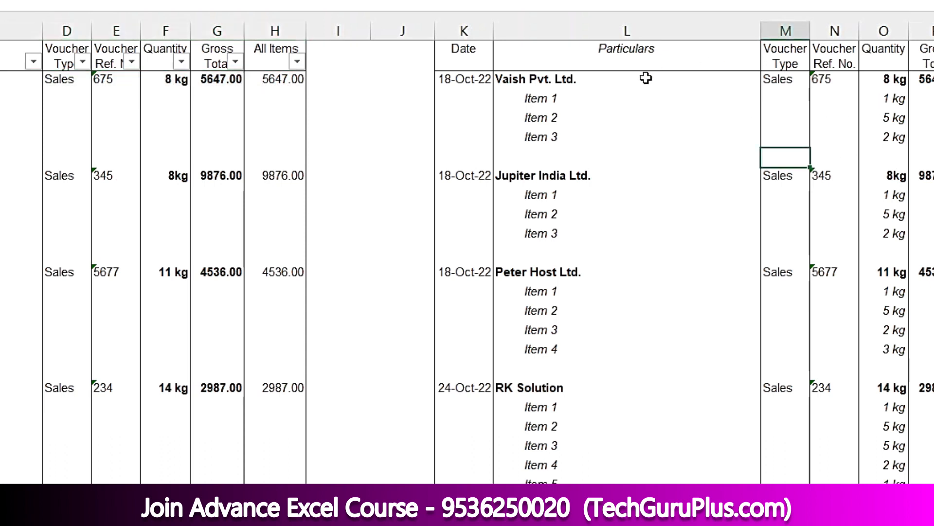
drag(538, 97, 539, 132)
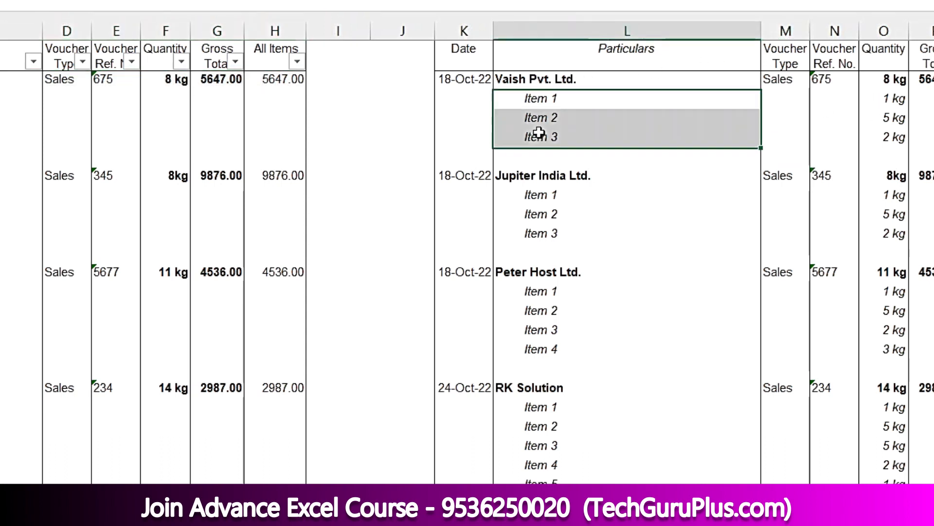
click(502, 81)
drag(471, 80, 909, 80)
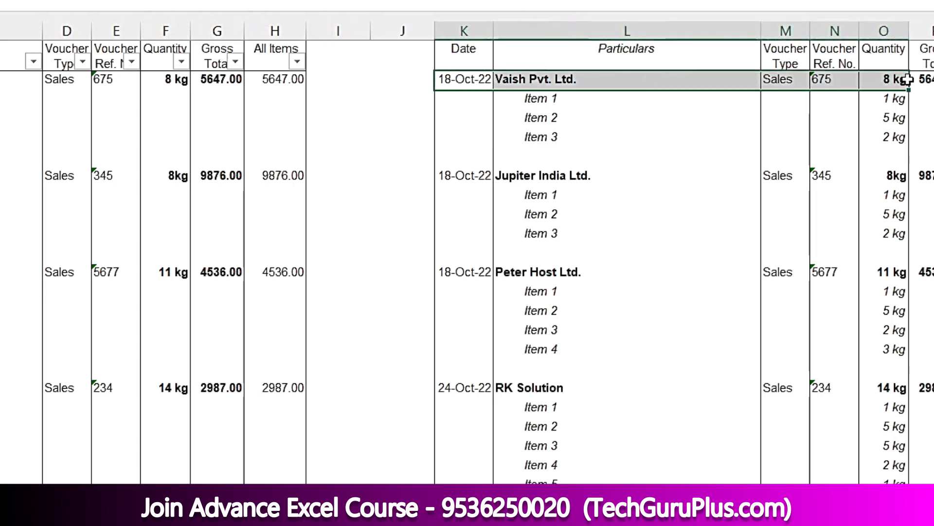
drag(481, 49, 784, 54)
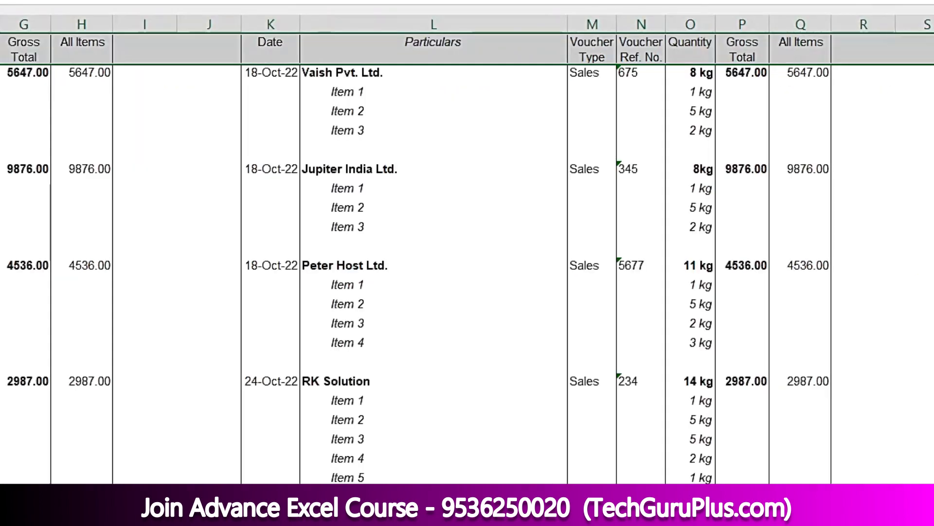
key(ctrl+shift+l)
click(214, 247)
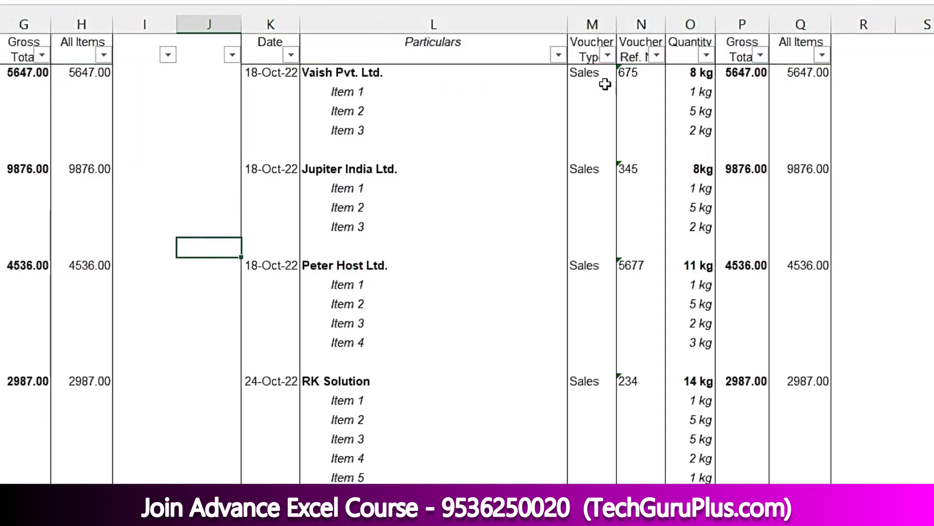
Filter the copied table's Voucher Type column to show only the Sales entries.
click(607, 55)
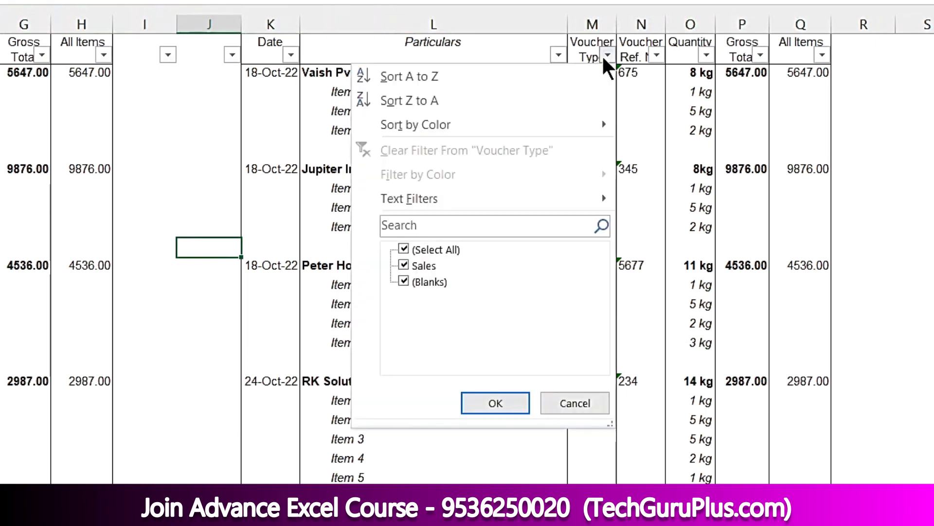
click(434, 249)
click(424, 266)
click(492, 406)
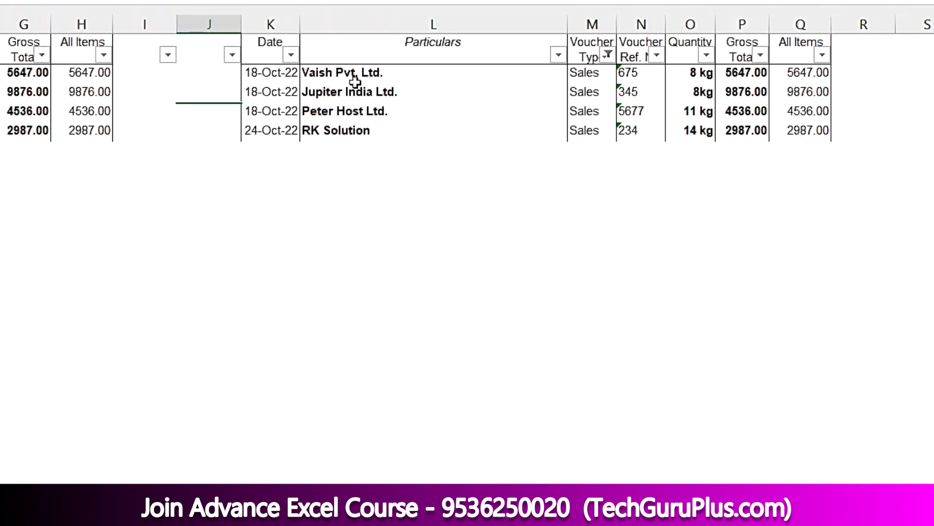
Enter the text "ALT :" in a column L cell below the filtered copied table.
drag(292, 71, 812, 132)
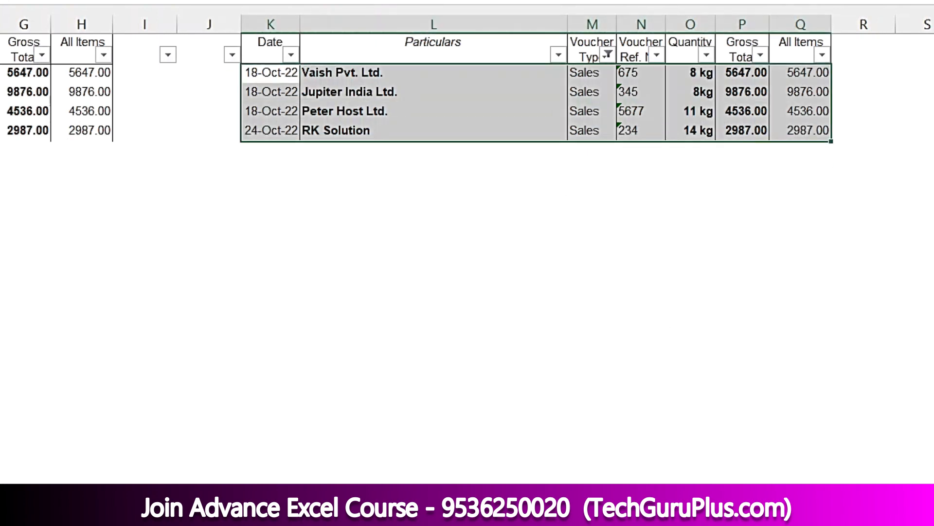
click(332, 262)
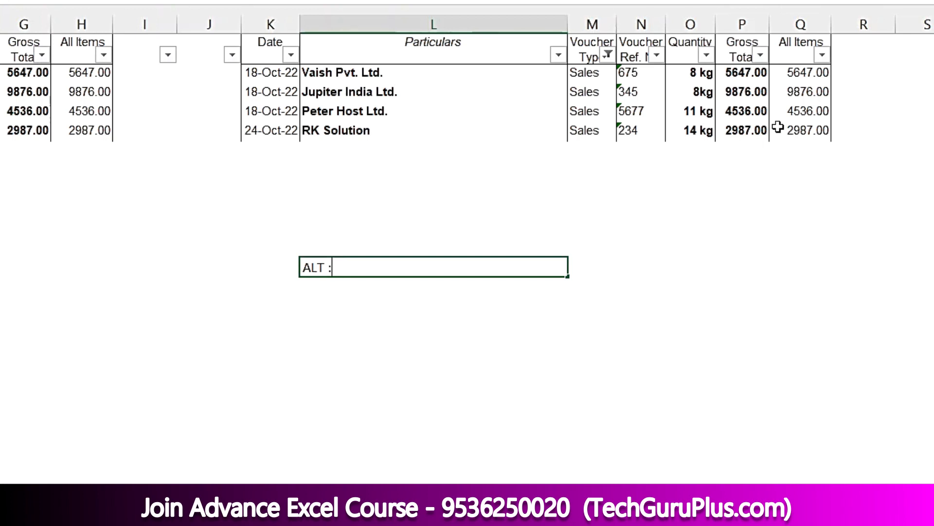
key(Return)
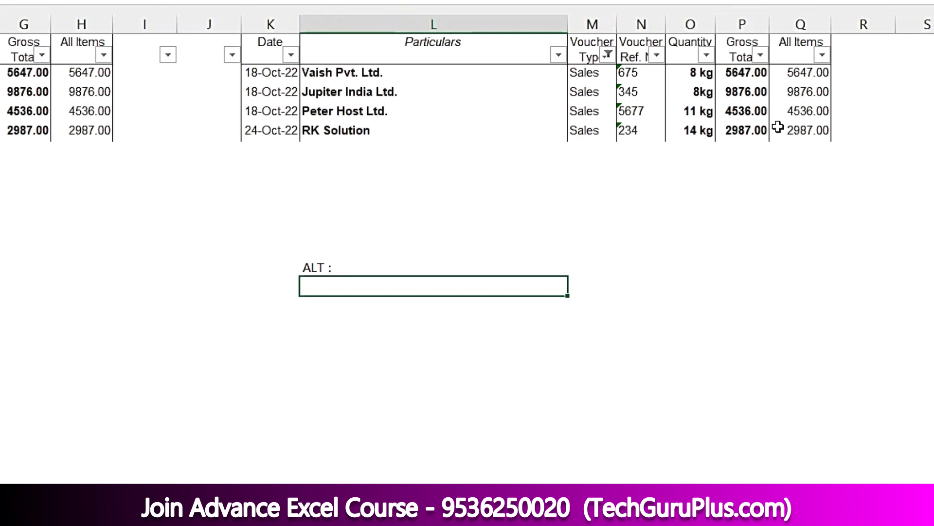
Clear the contents of only the visible voucher rows in columns K to Q of the copied table.
drag(286, 75, 792, 124)
key(alt+semicolon)
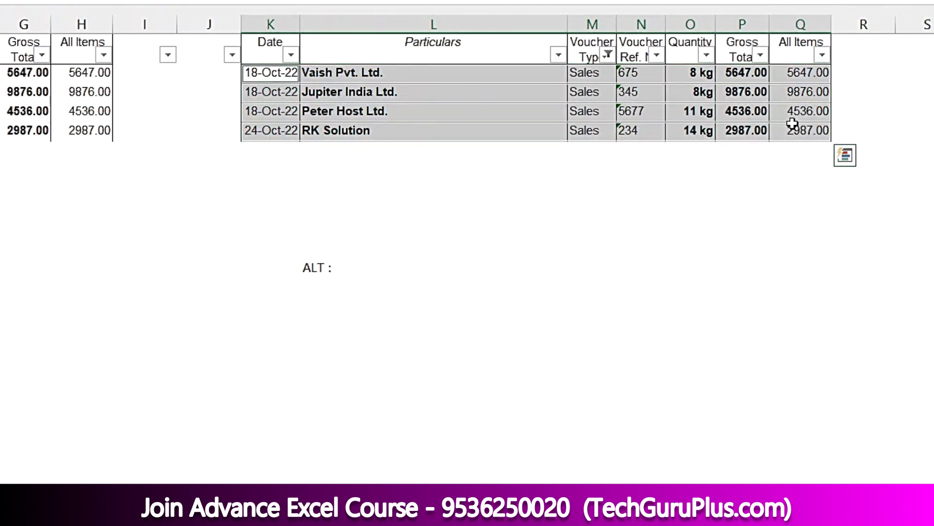
key(Delete)
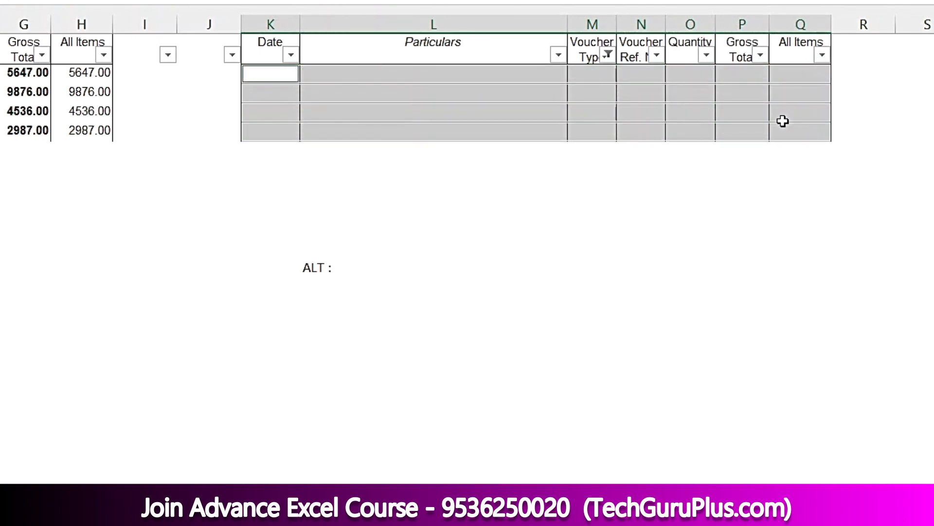
Select all entries again in the copied table's Voucher Type filter to show every row.
click(607, 55)
click(440, 250)
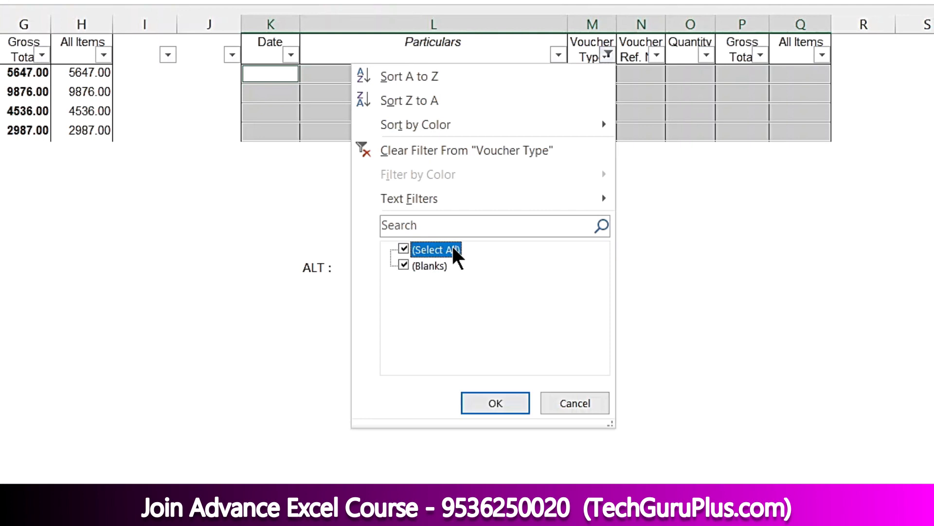
click(478, 408)
click(505, 227)
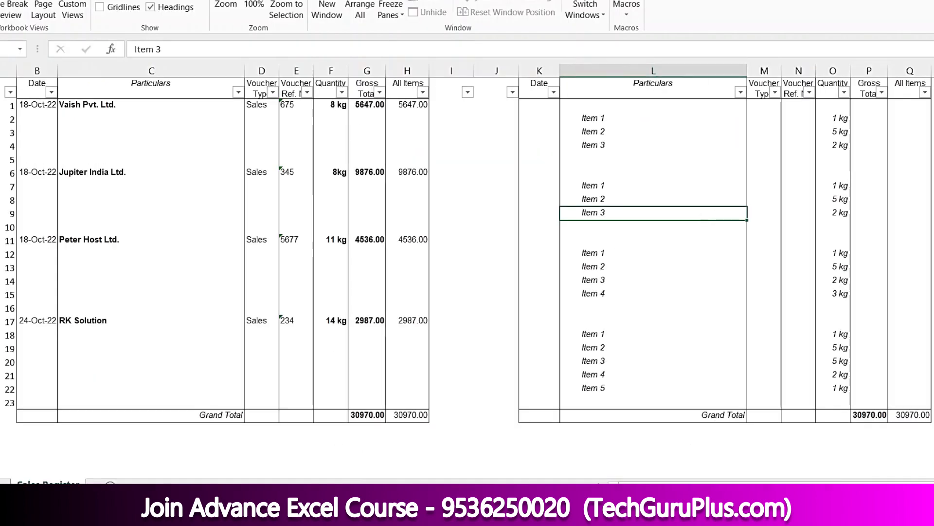
Move the copied table's item block, Particulars through Quantity, up one row so the first items align with the voucher rows.
click(59, 105)
drag(37, 106, 419, 105)
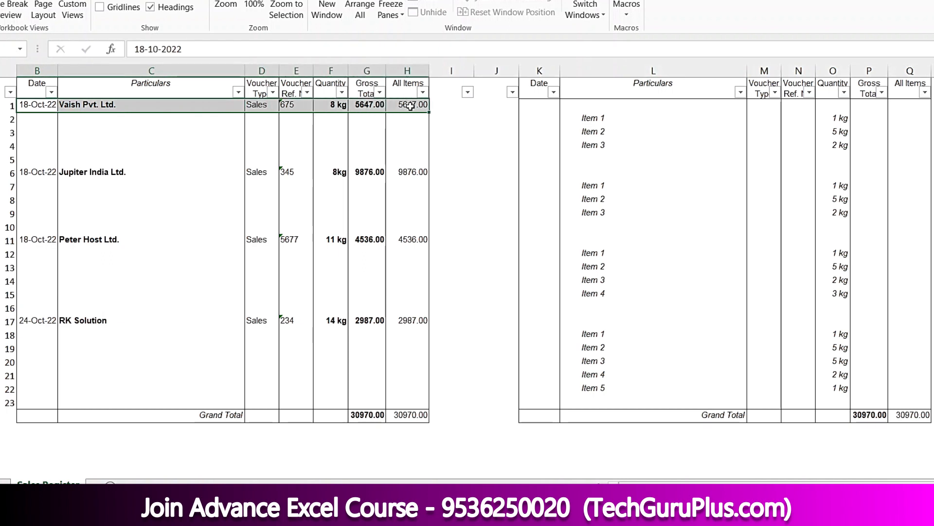
drag(593, 120, 834, 388)
click(496, 173)
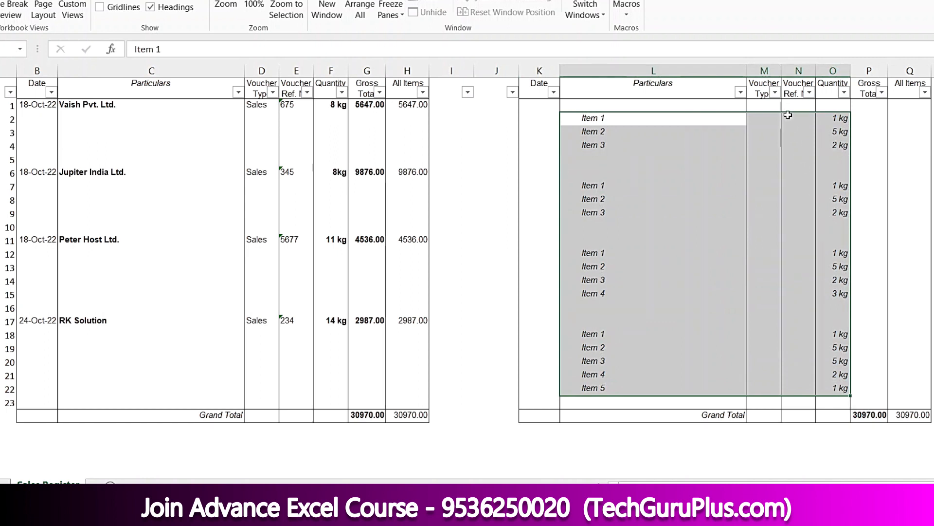
drag(789, 116, 788, 104)
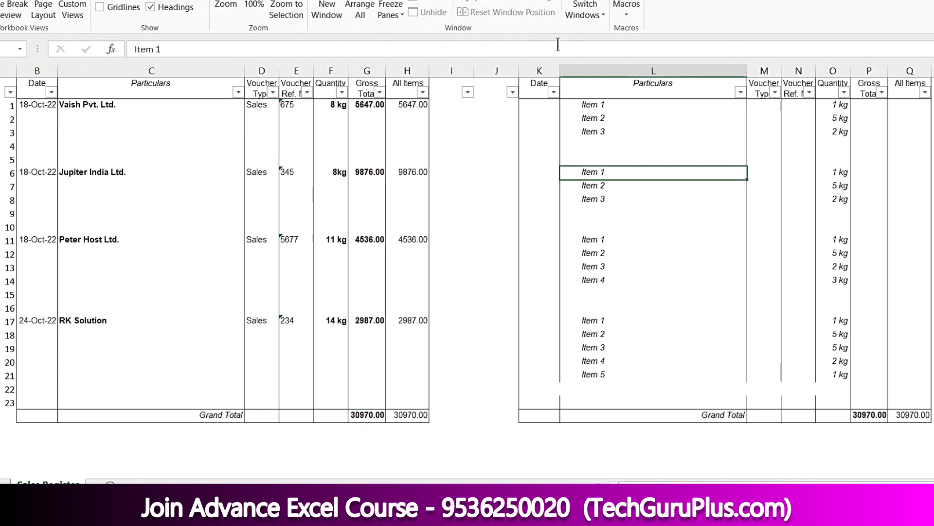
Move the copied Particulars column L into the original table, inserting it before the Voucher Type column D.
click(628, 67)
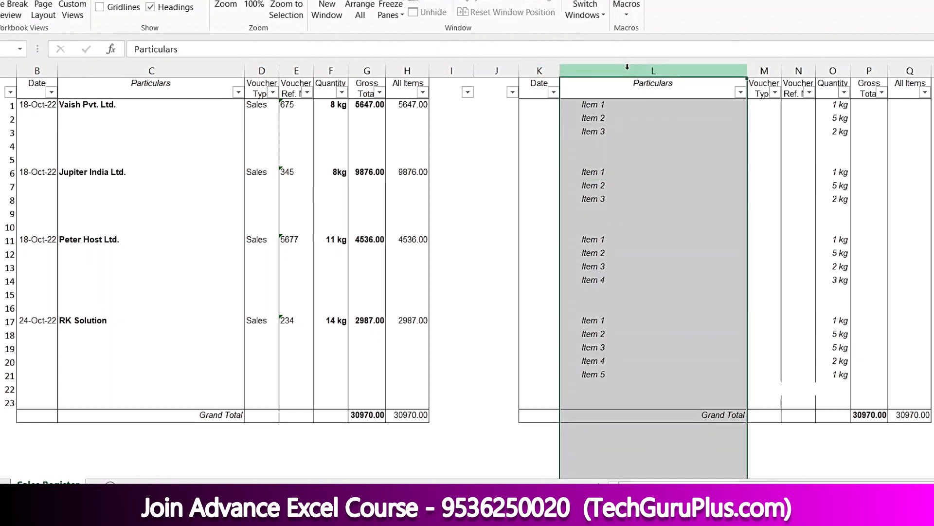
key(ctrl+c)
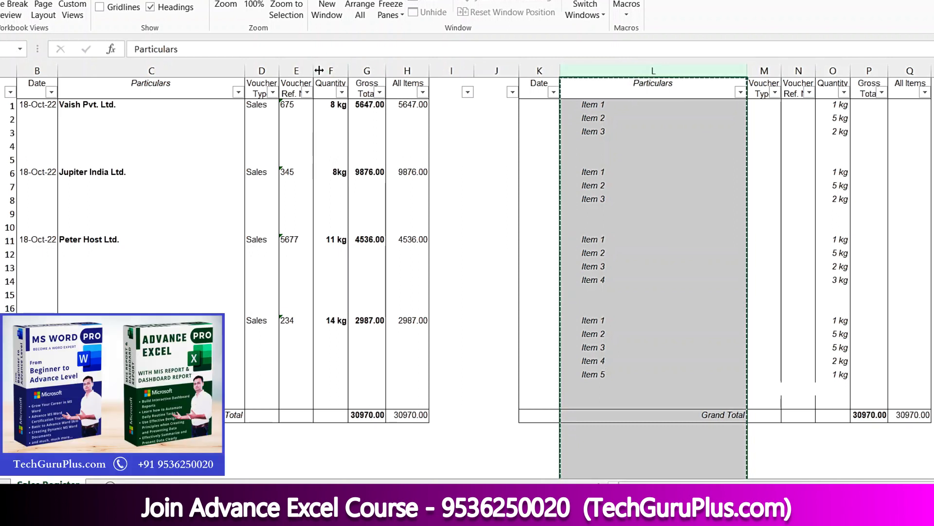
click(263, 70)
right_click(264, 70)
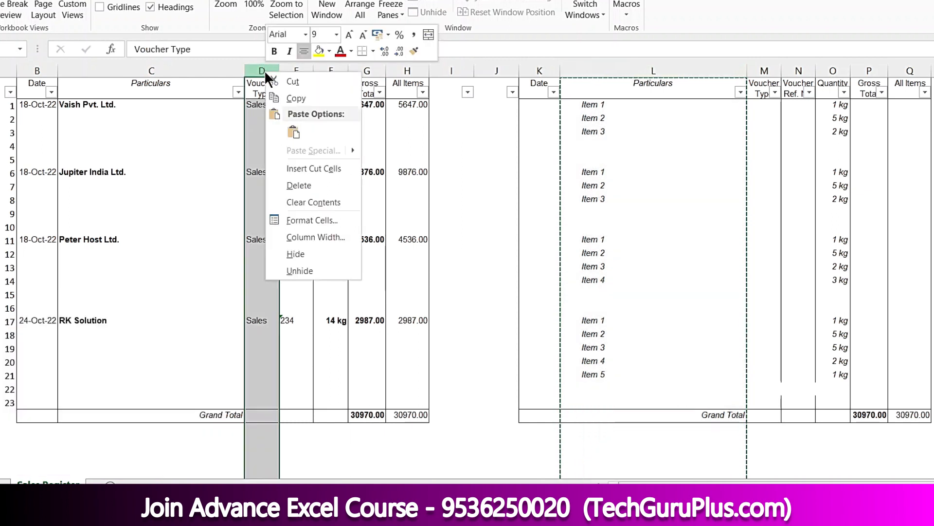
click(302, 166)
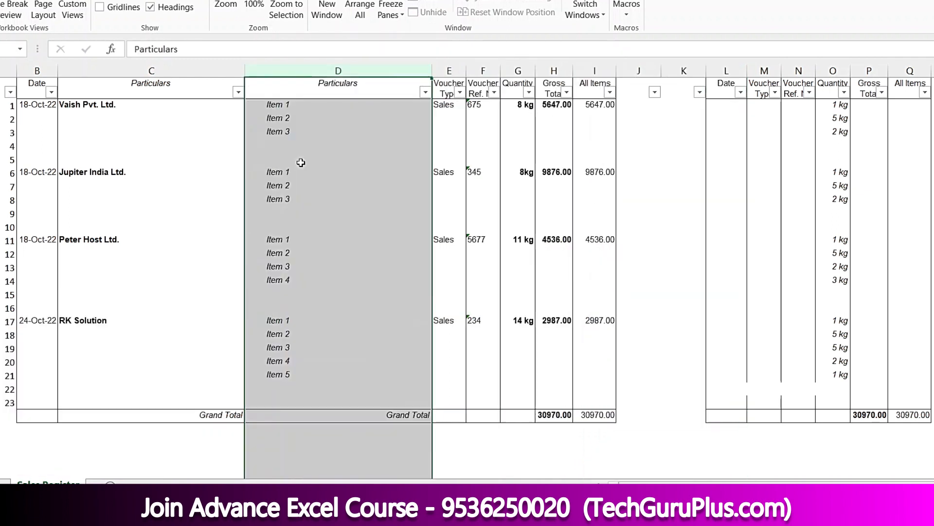
Move the copied Quantity column O into the original table, inserting it before the Voucher Type column E.
click(833, 70)
key(ctrl+x)
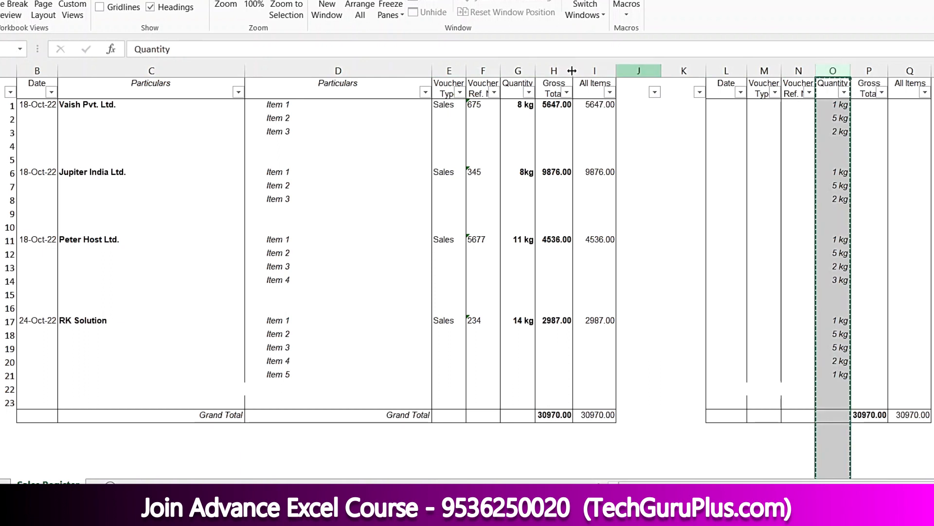
click(452, 71)
right_click(457, 72)
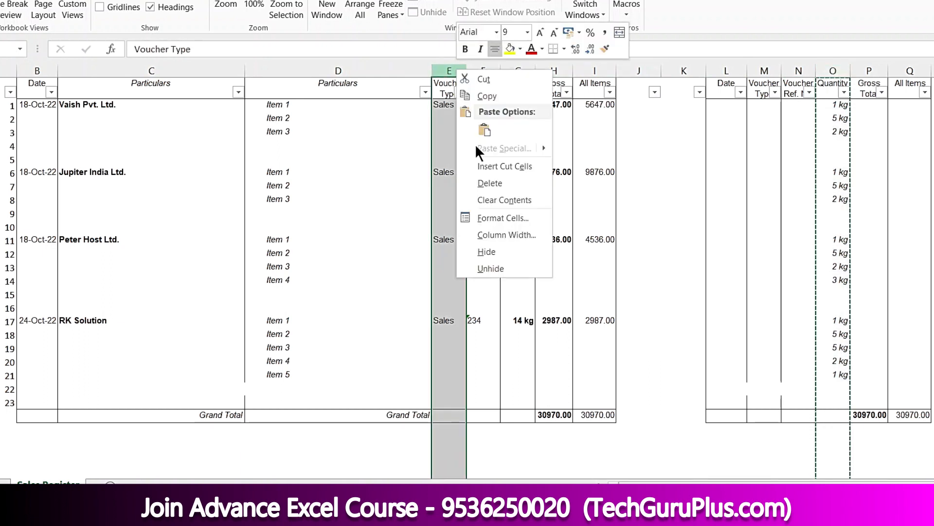
click(482, 163)
click(666, 173)
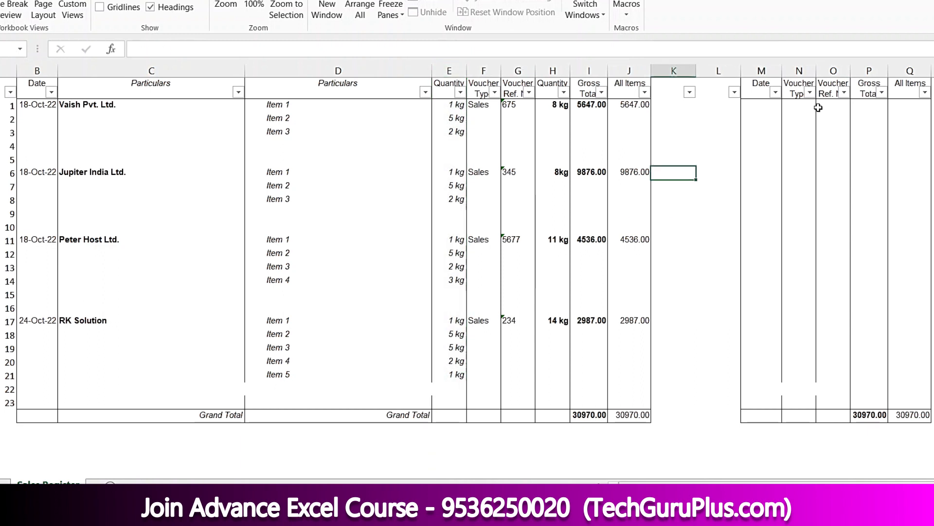
Delete columns K to Q, which hold the remainder of the copied table.
drag(673, 70, 914, 94)
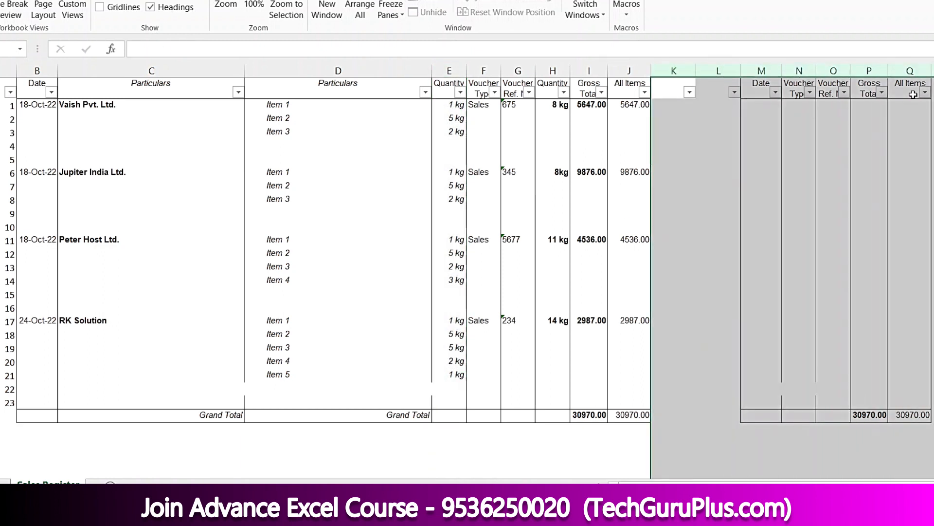
right_click(914, 95)
click(924, 207)
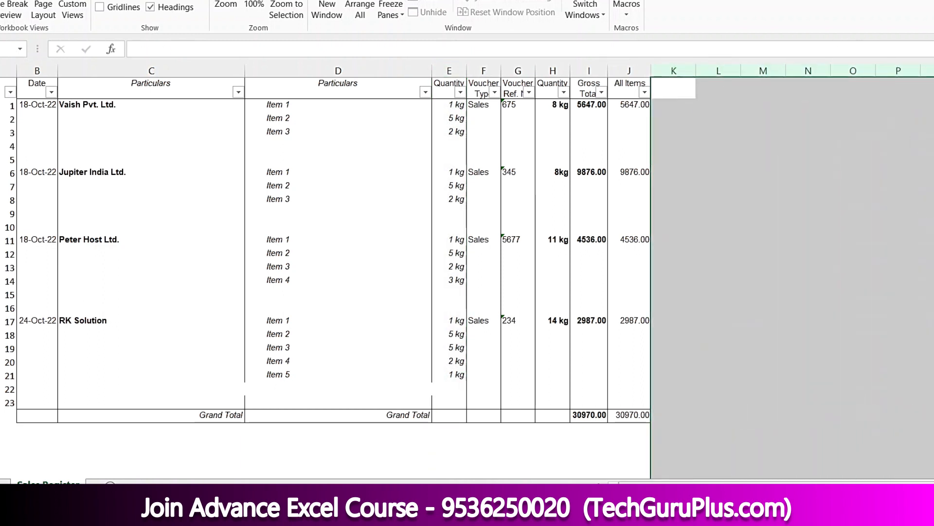
click(749, 324)
Examine the Vaish Pvt. Ltd. voucher with its item names and quantities in the combined table.
drag(90, 106, 305, 105)
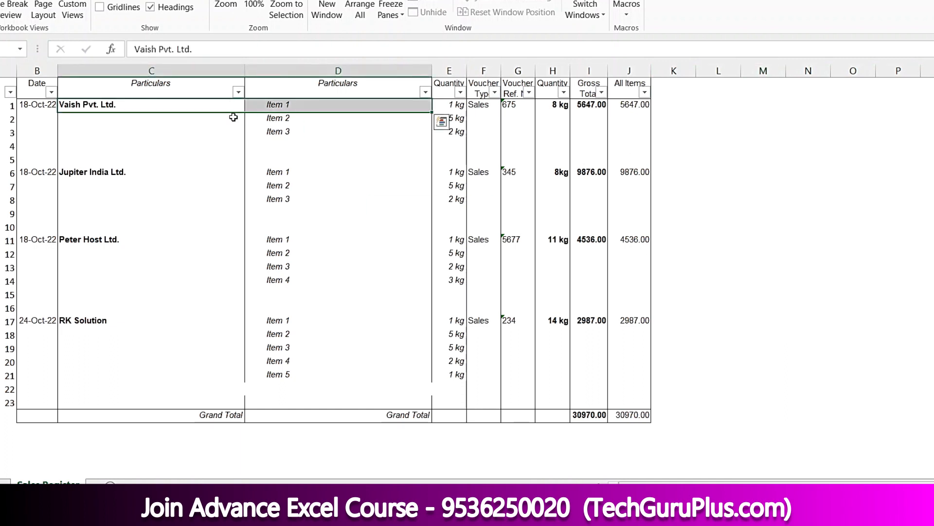
drag(191, 104, 310, 130)
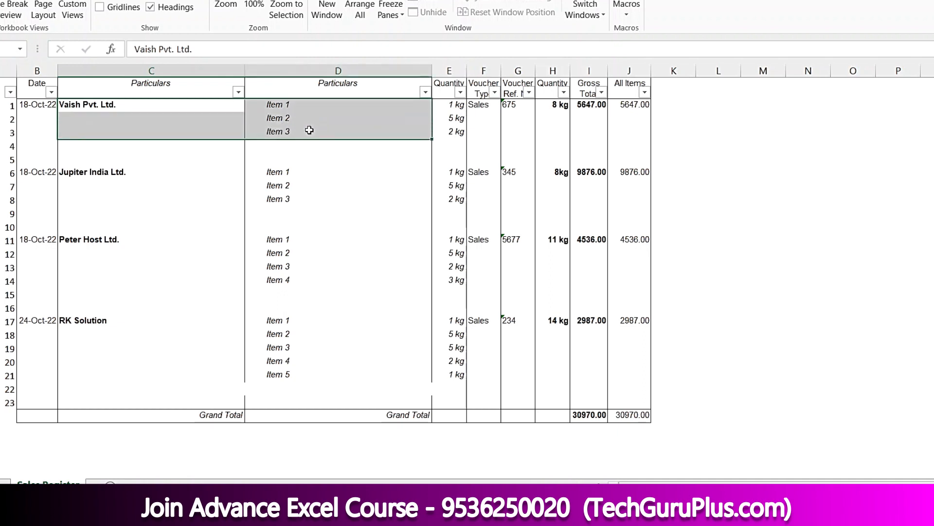
drag(438, 130, 459, 131)
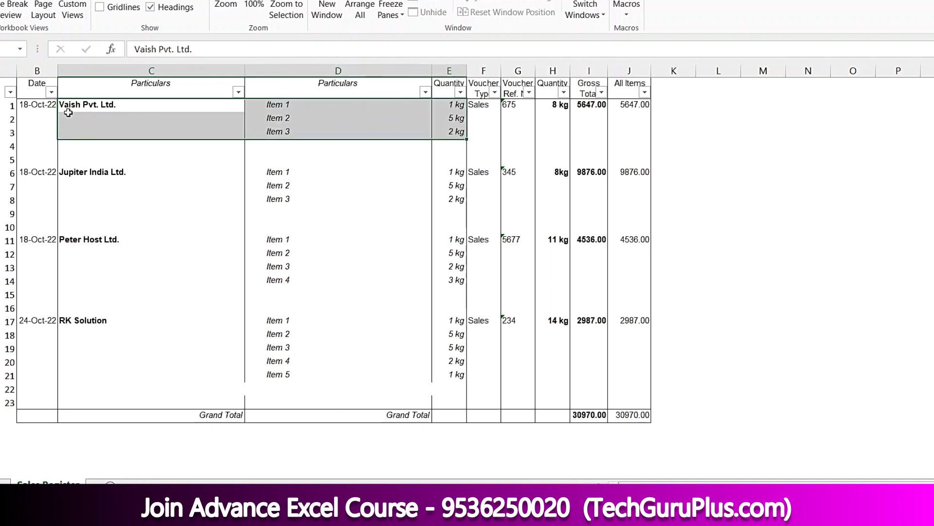
Examine the item rows and the empty rows that separate the vouchers in the combined table.
drag(51, 108, 51, 140)
click(566, 118)
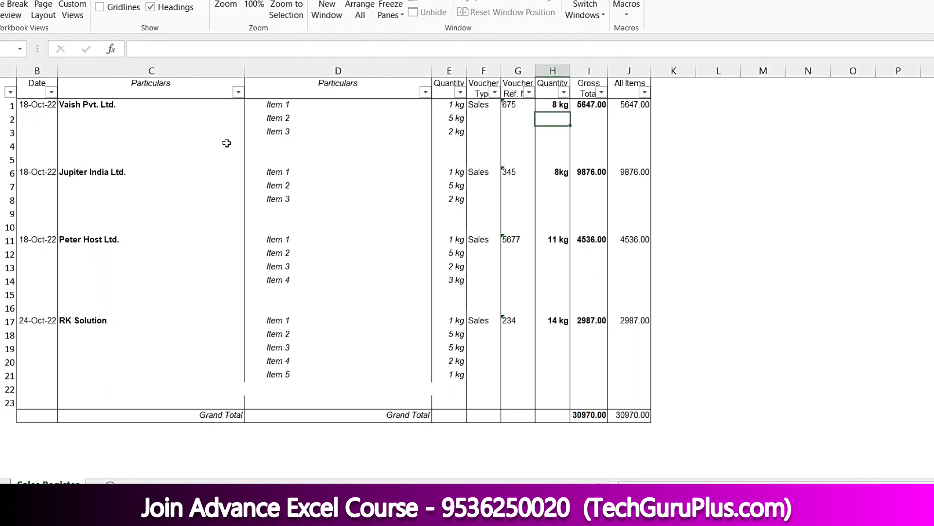
drag(296, 140, 296, 158)
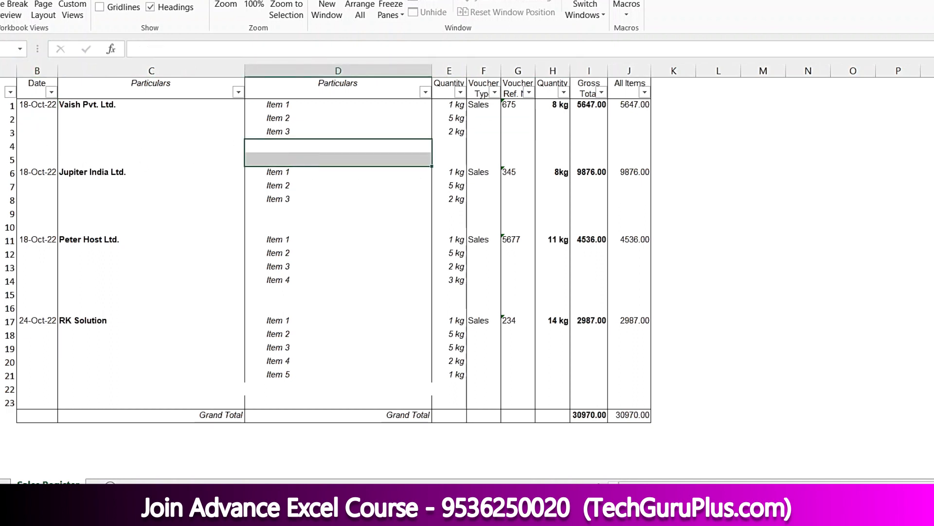
key(shift+space)
drag(1, 214, 1, 227)
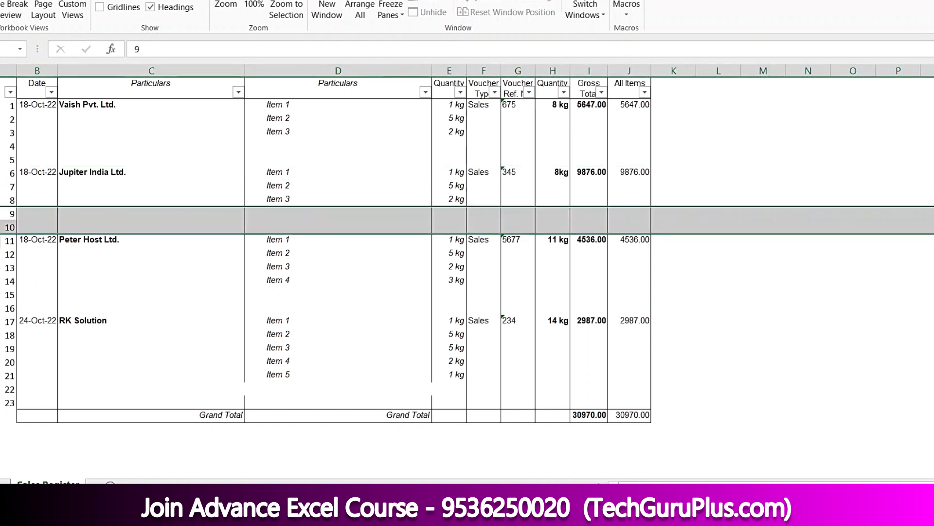
click(399, 321)
click(494, 322)
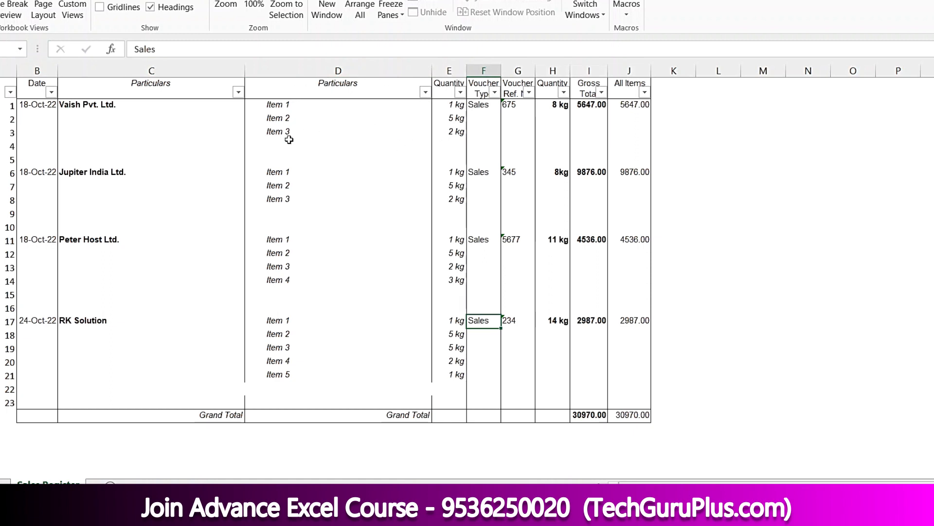
drag(289, 139, 289, 160)
Filter the item Particulars column D to show only blank entries.
click(425, 93)
click(318, 228)
click(301, 306)
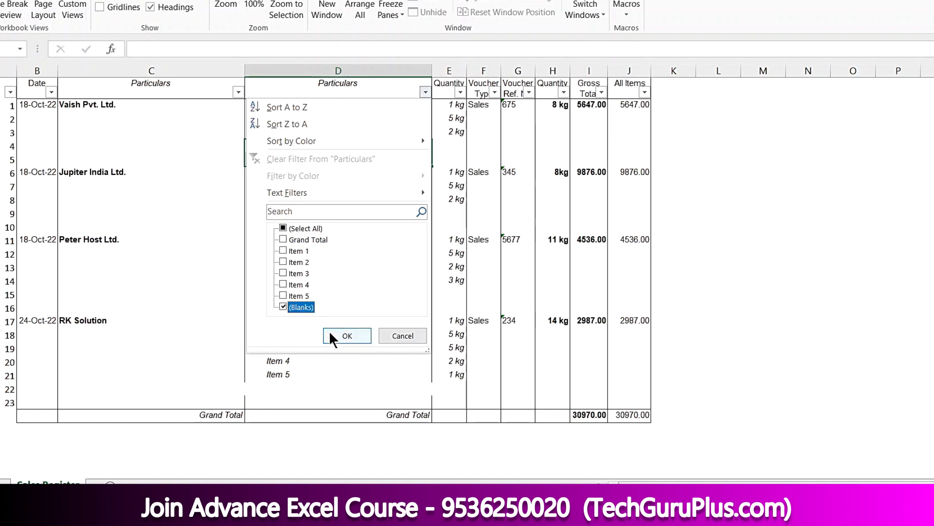
click(343, 336)
click(445, 200)
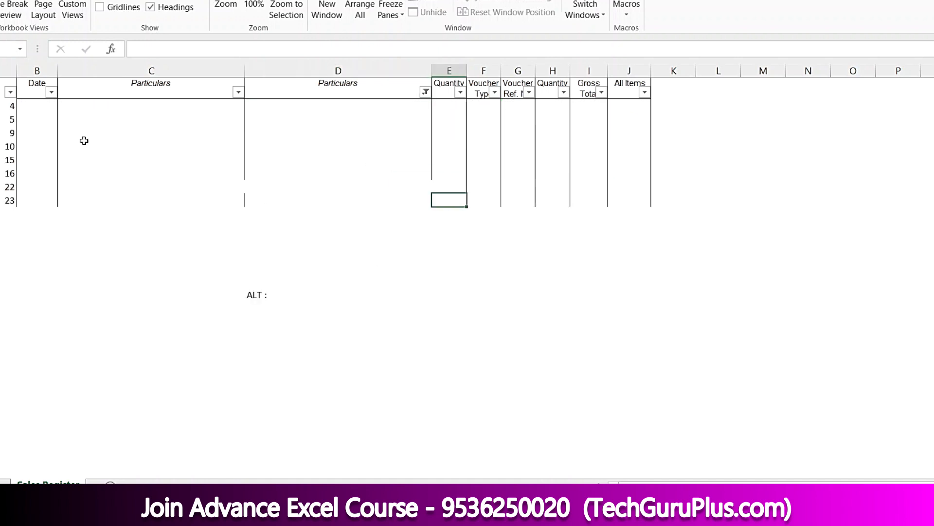
Delete the filtered blank rows 5 to 24, restricting the selection to visible cells only.
drag(260, 105, 271, 190)
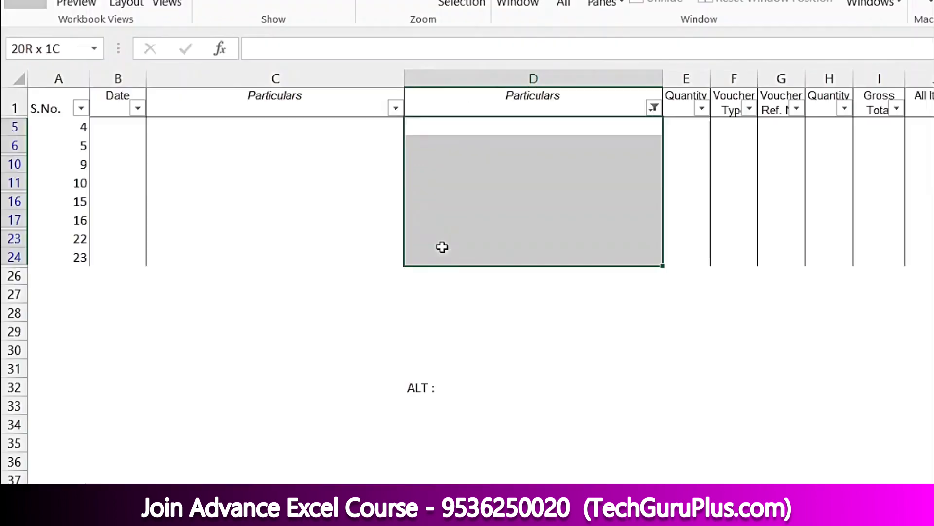
drag(25, 127, 12, 256)
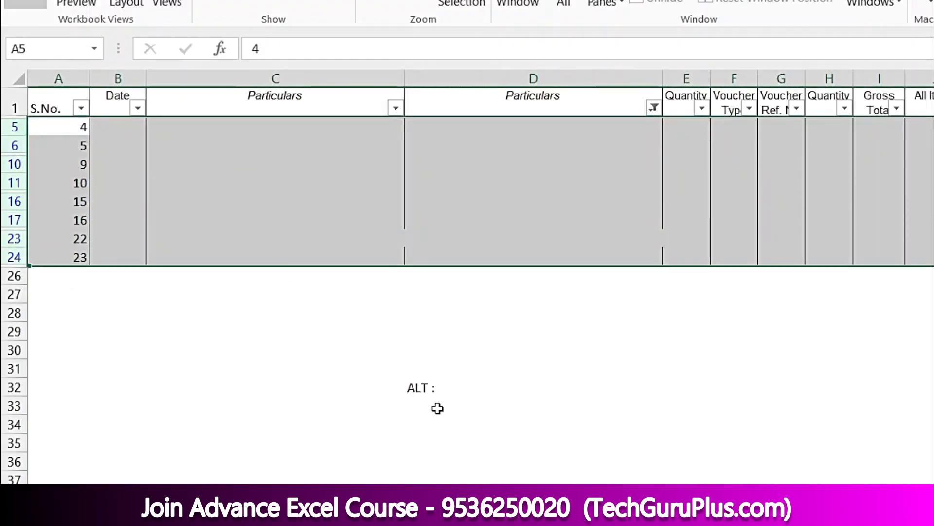
key(alt+semicolon)
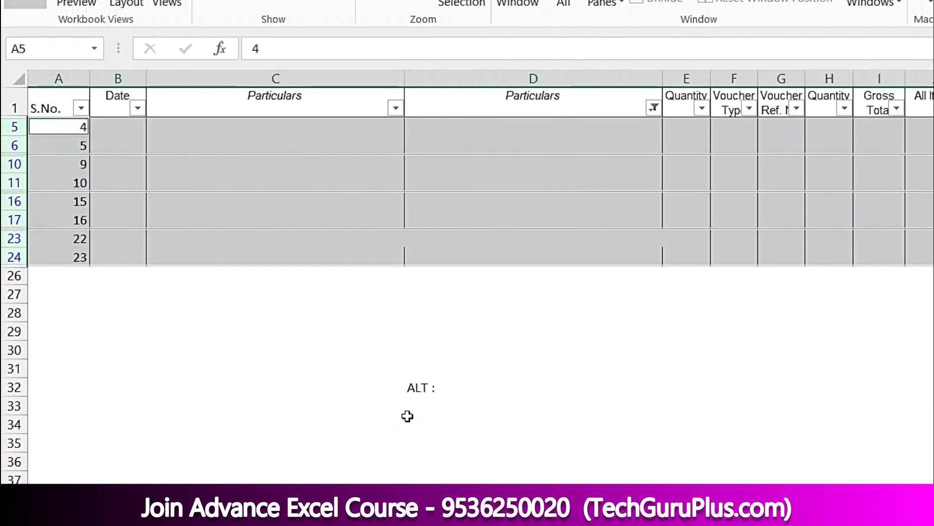
right_click(17, 145)
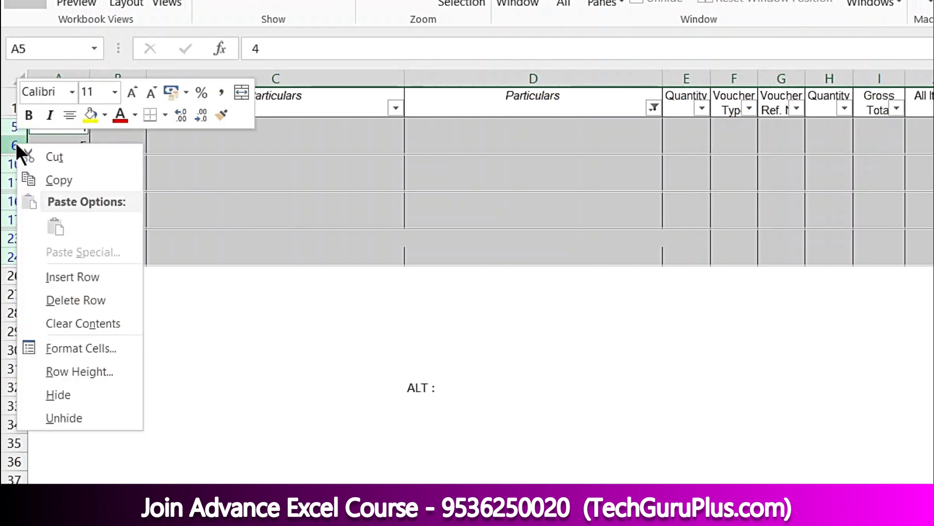
click(66, 296)
click(712, 217)
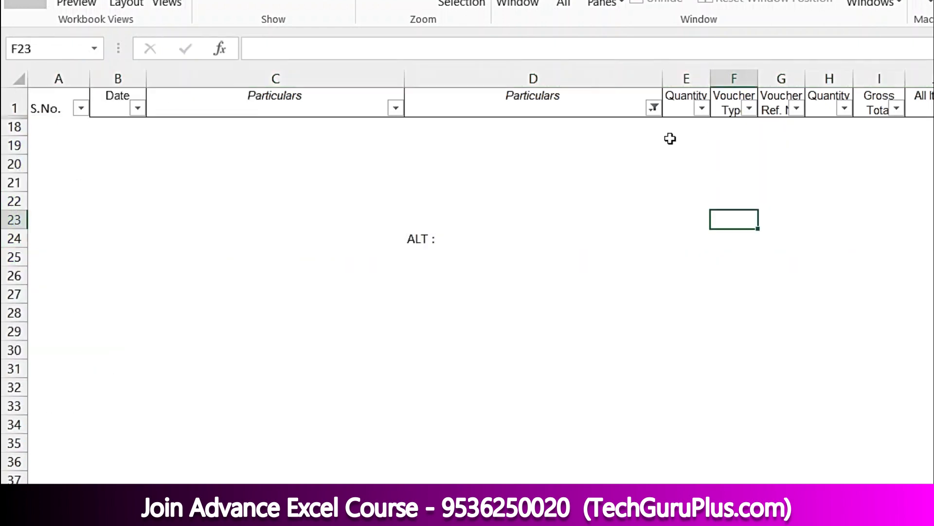
Show all entries again in the item Particulars column D filter.
click(653, 108)
click(518, 298)
click(556, 440)
click(558, 499)
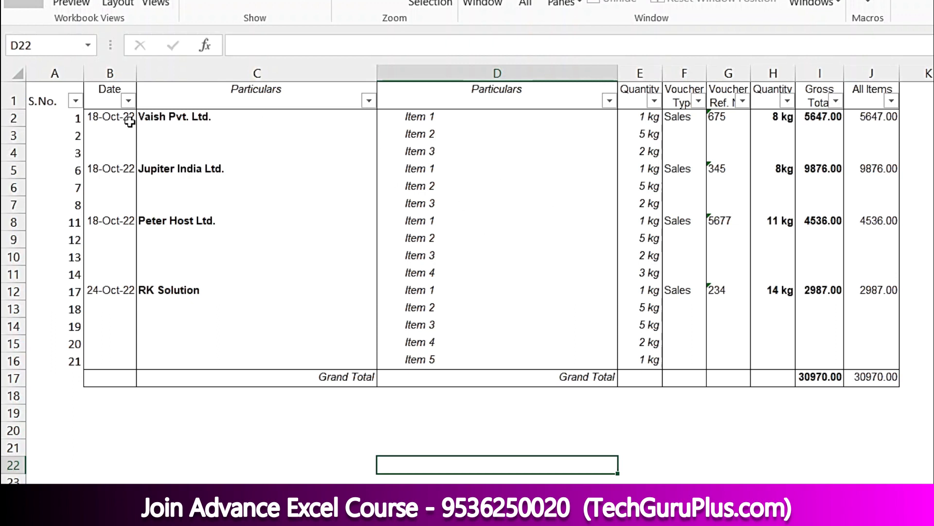
Fill all blank Date cells in B2:B16 with the date above, using Go To Special Blanks and the formula =B2.
drag(126, 117, 115, 362)
key(ctrl+g)
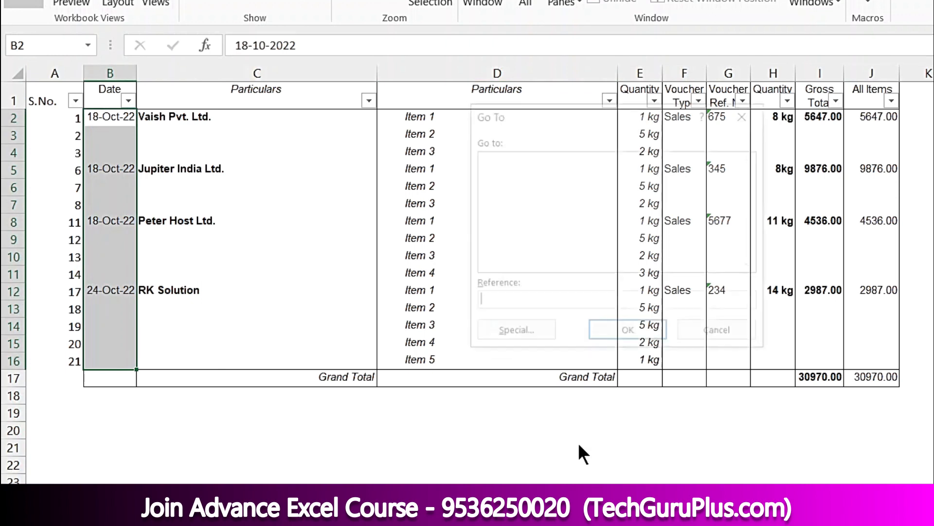
click(488, 330)
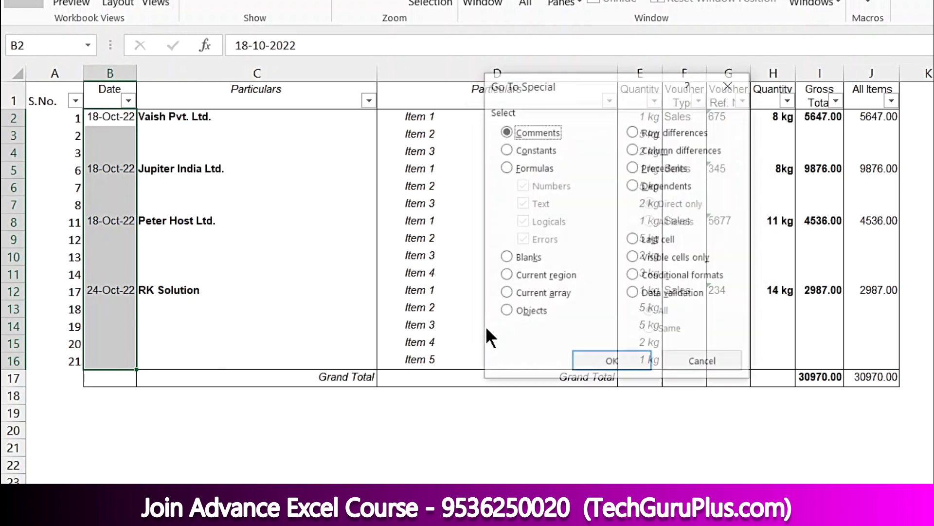
click(525, 260)
click(623, 366)
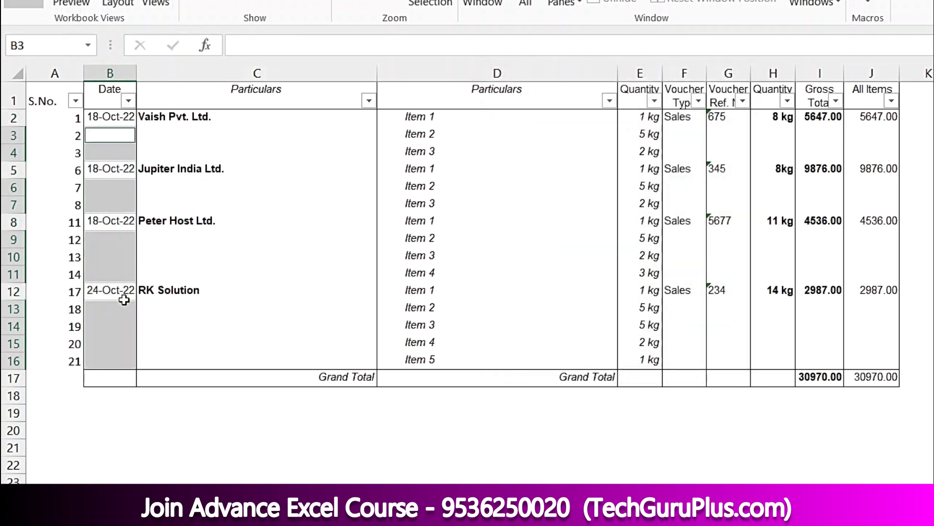
text(=)
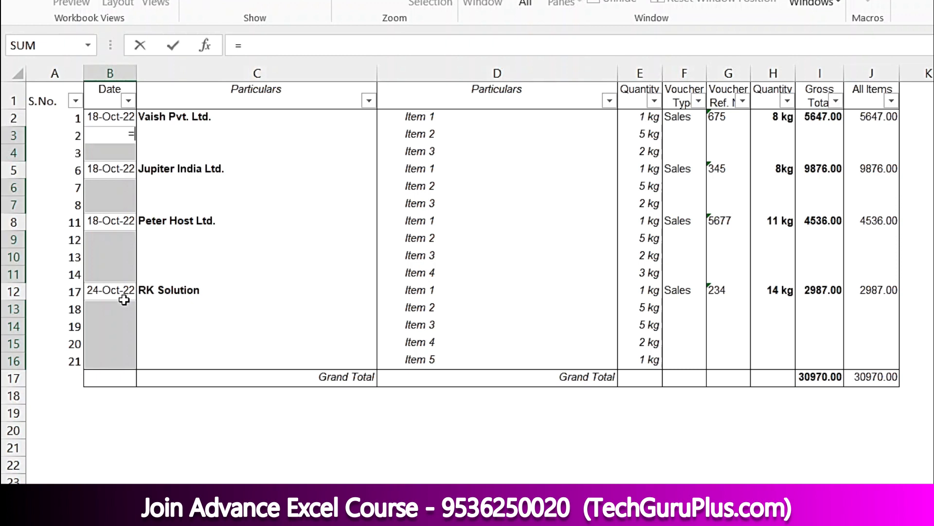
key(Up)
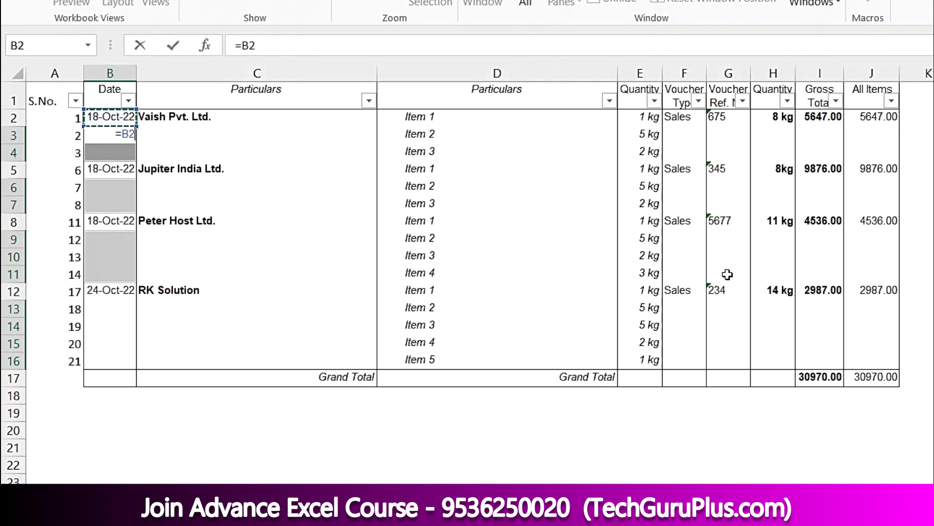
key(ctrl+Return)
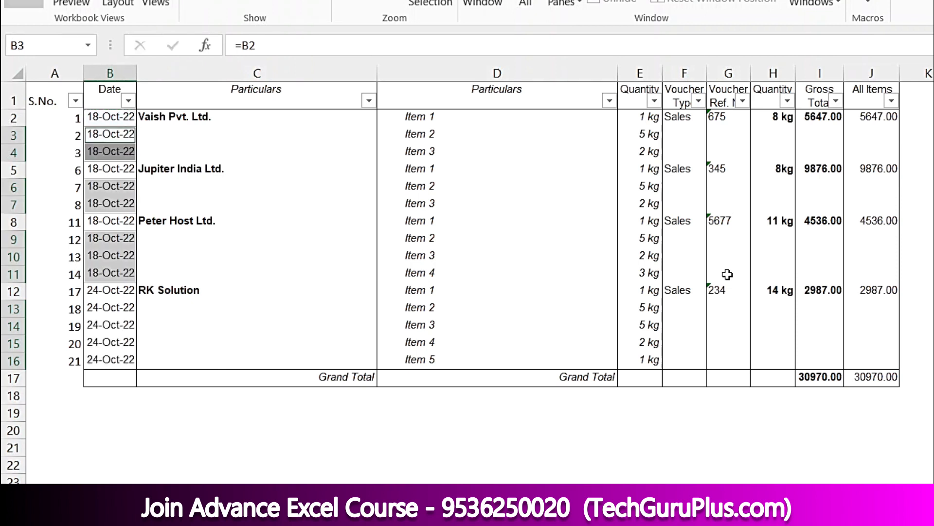
click(242, 223)
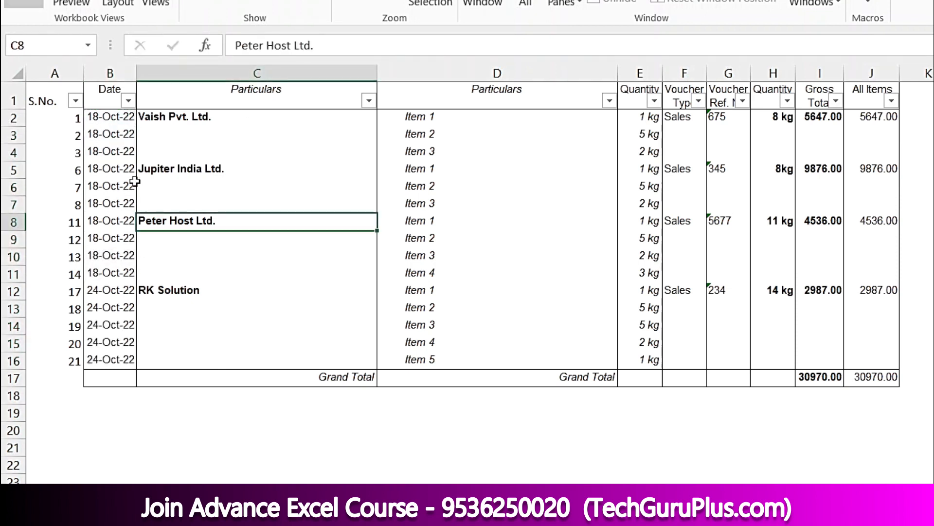
drag(114, 113, 113, 224)
drag(125, 292, 124, 361)
click(168, 298)
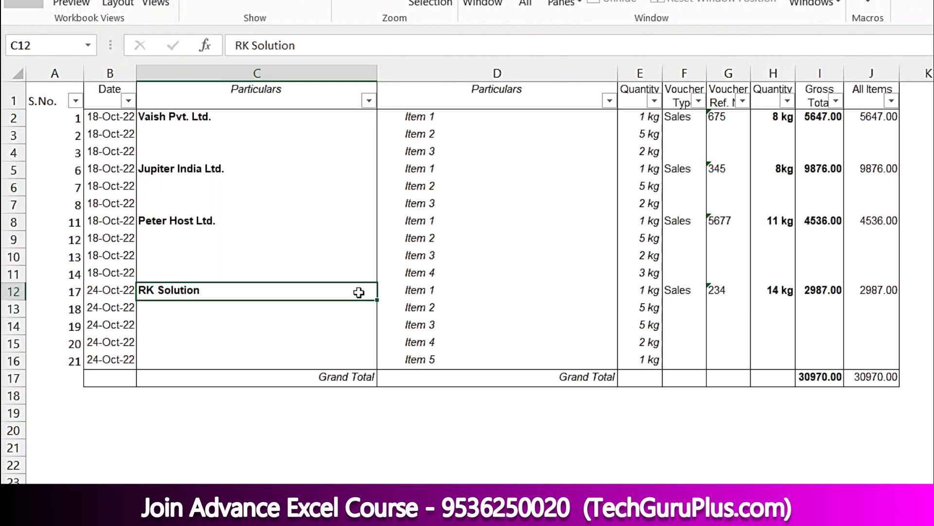
Try to fill the blank Particulars cells in C2:C16 with the formula =C2, and clear the entries again.
drag(292, 119, 286, 360)
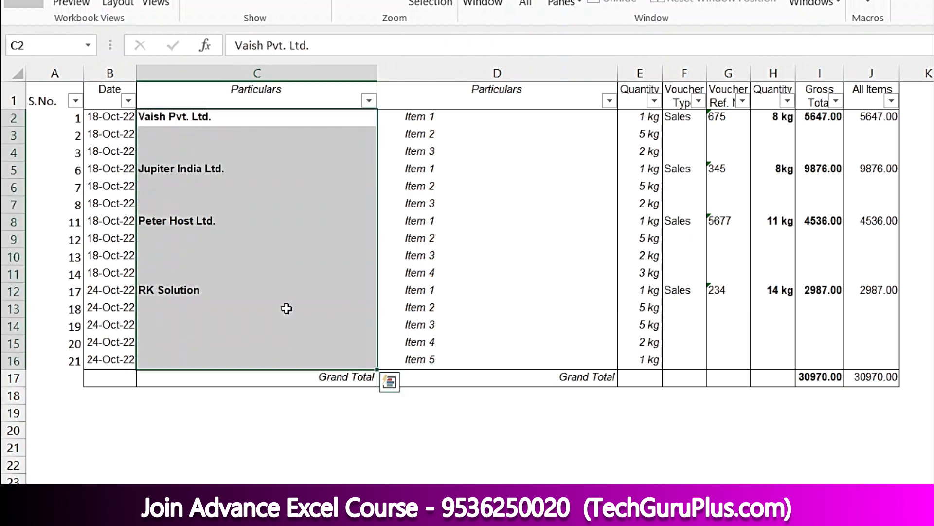
drag(285, 119, 285, 360)
key(ctrl+g)
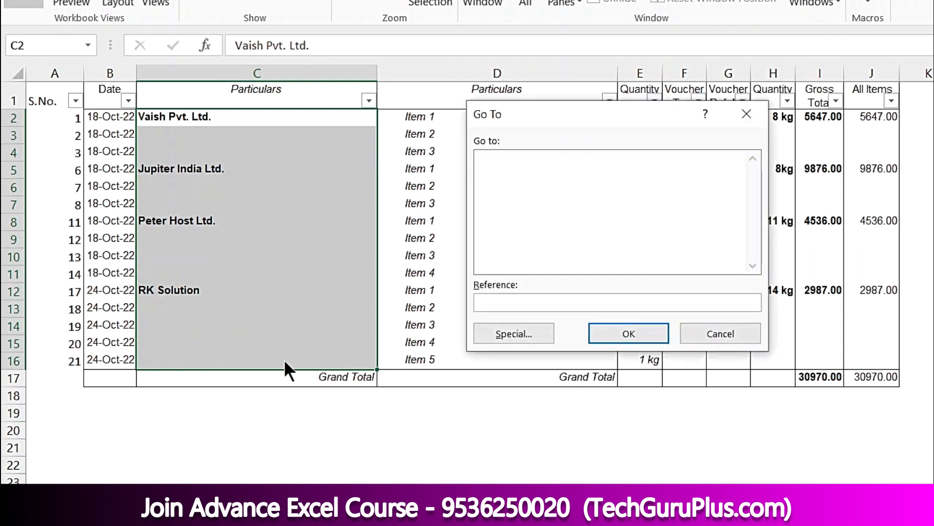
click(512, 336)
click(529, 258)
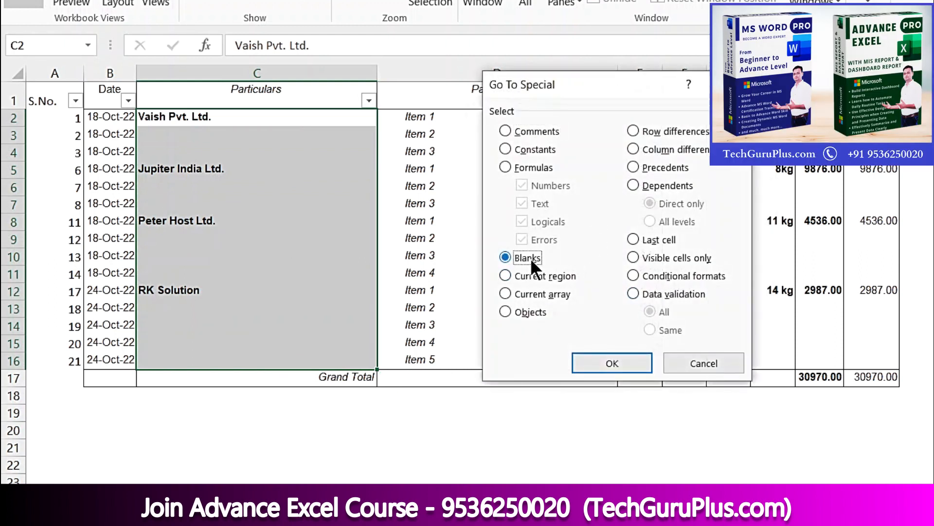
click(608, 363)
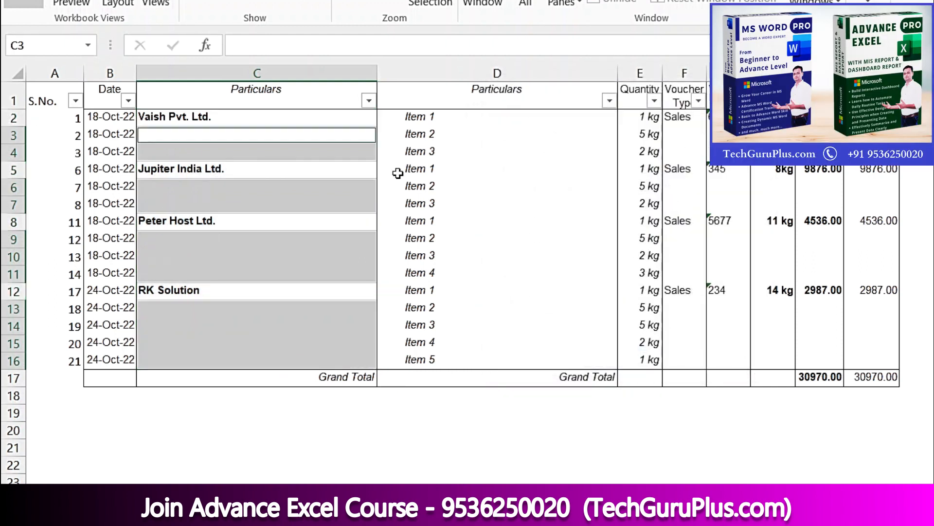
text(=)
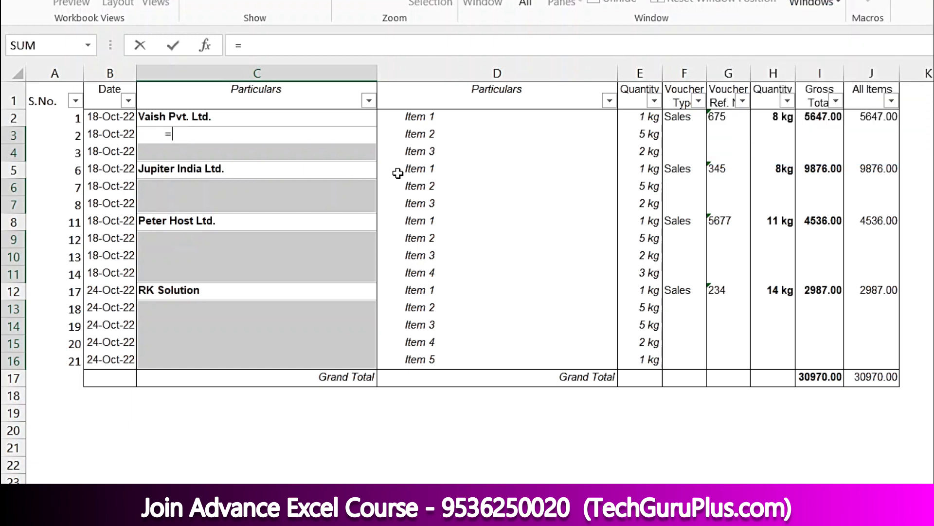
key(Up)
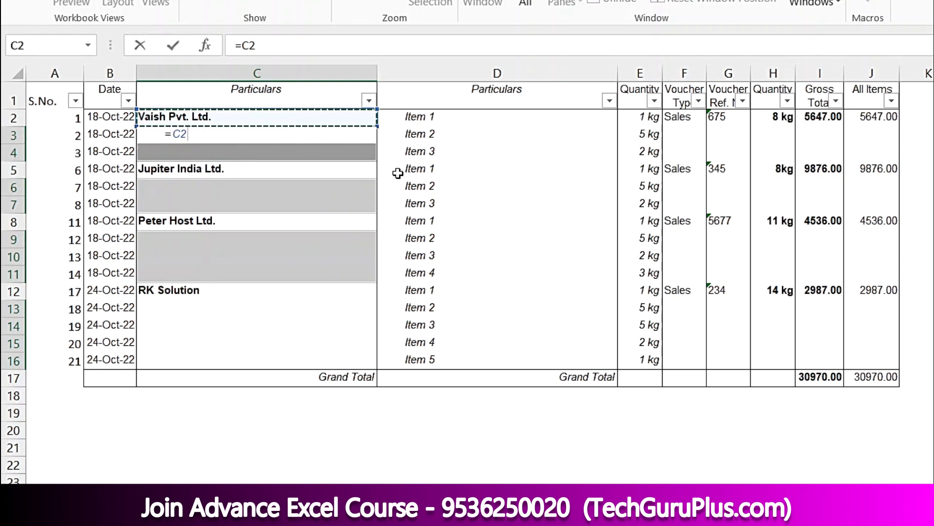
key(ctrl+Return)
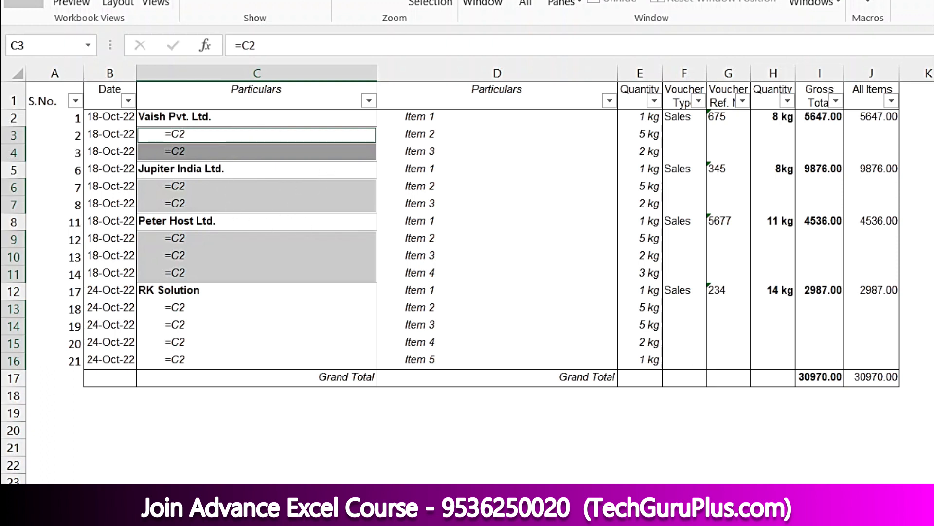
key(Delete)
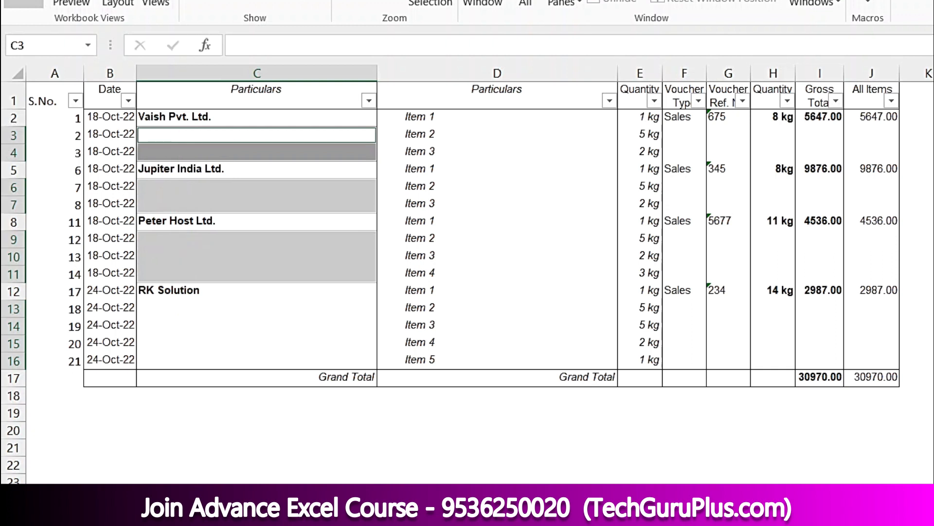
Set the number format of the selected blank Particulars cells in column C to General.
click(89, 20)
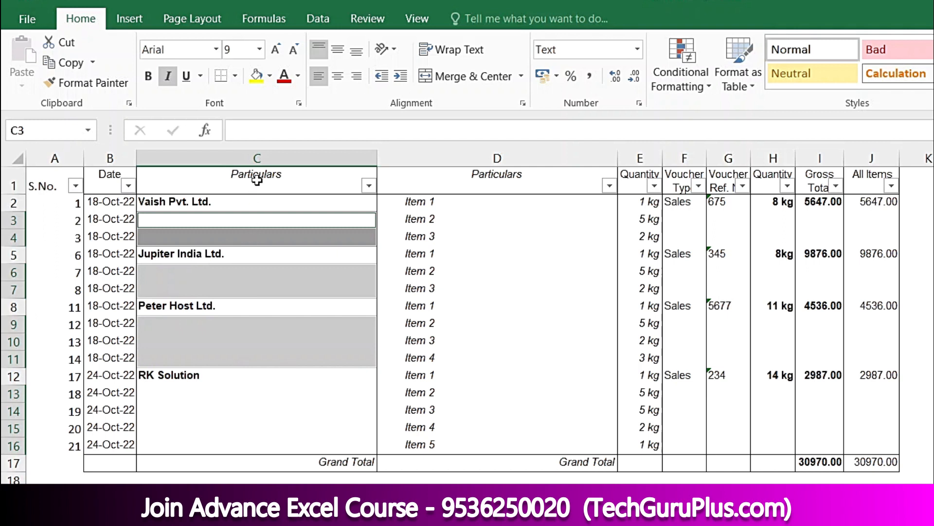
click(635, 48)
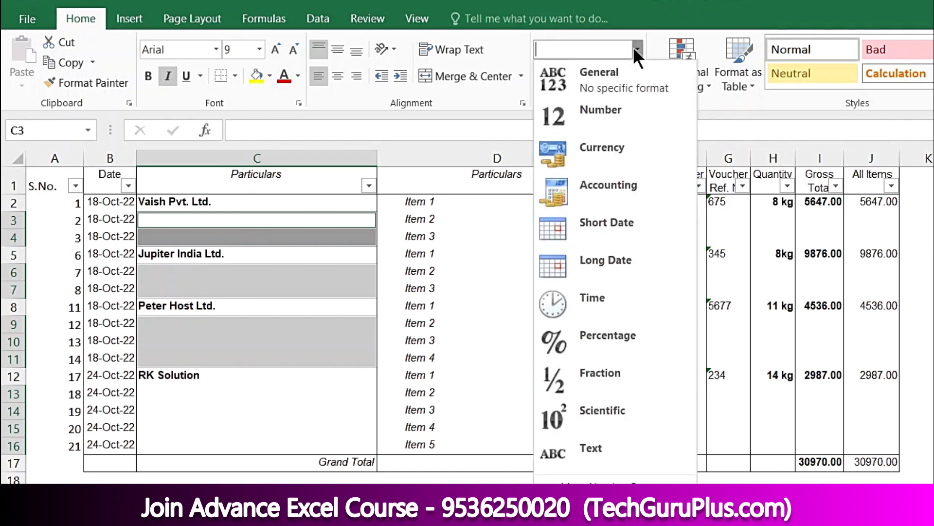
click(626, 80)
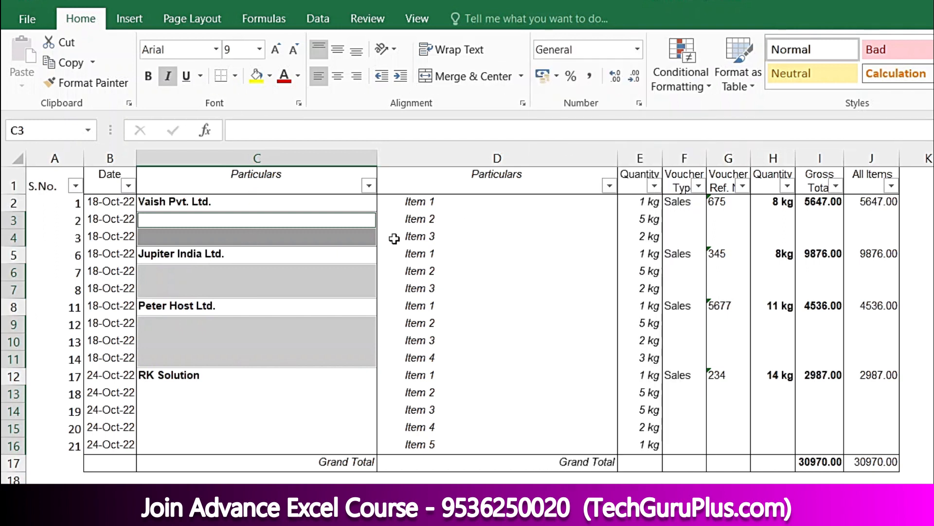
click(572, 260)
Fill all blank Particulars cells in C2:C16 with the party name above, using Go To Special Blanks and the formula =C2.
drag(355, 206, 345, 449)
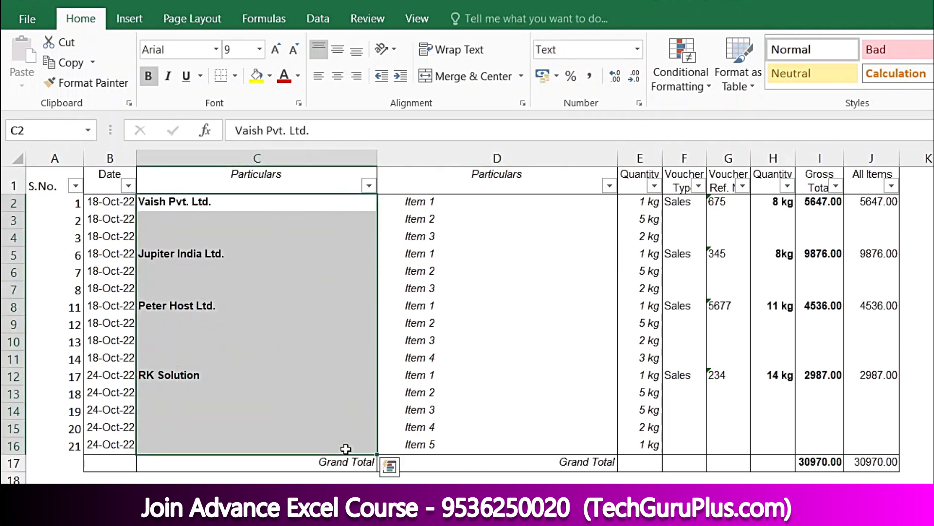
key(ctrl+g)
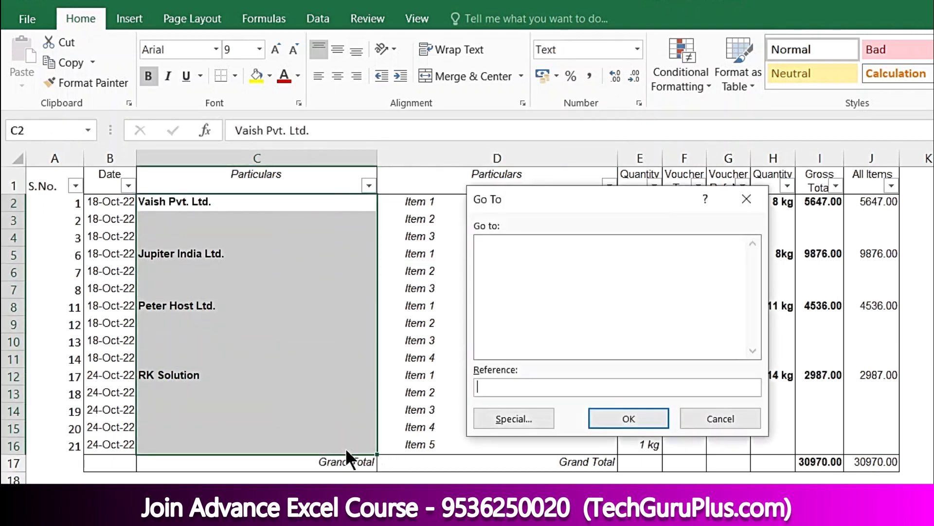
click(536, 416)
click(528, 343)
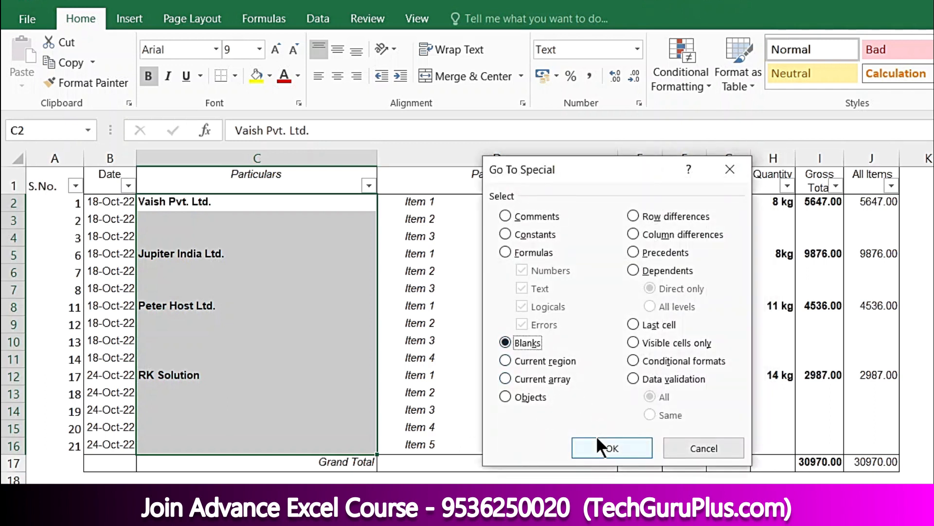
click(606, 444)
text(=)
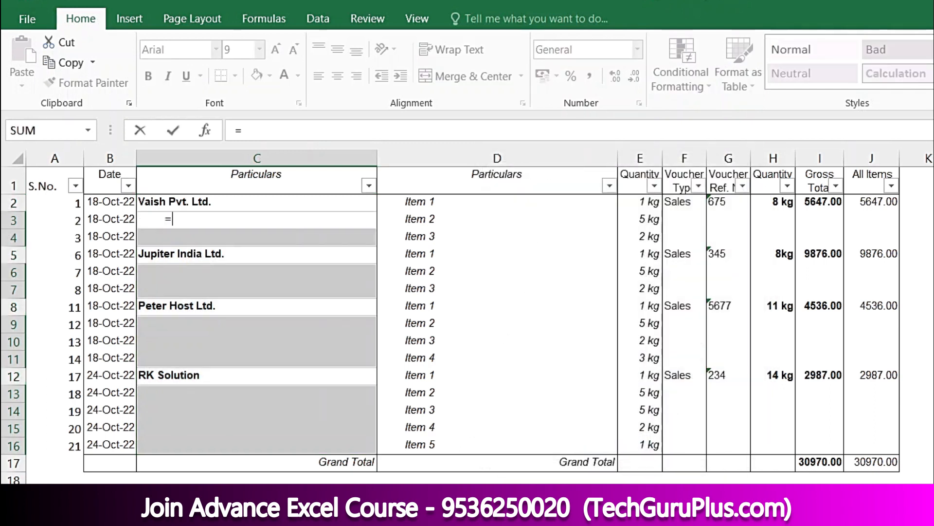
key(Up)
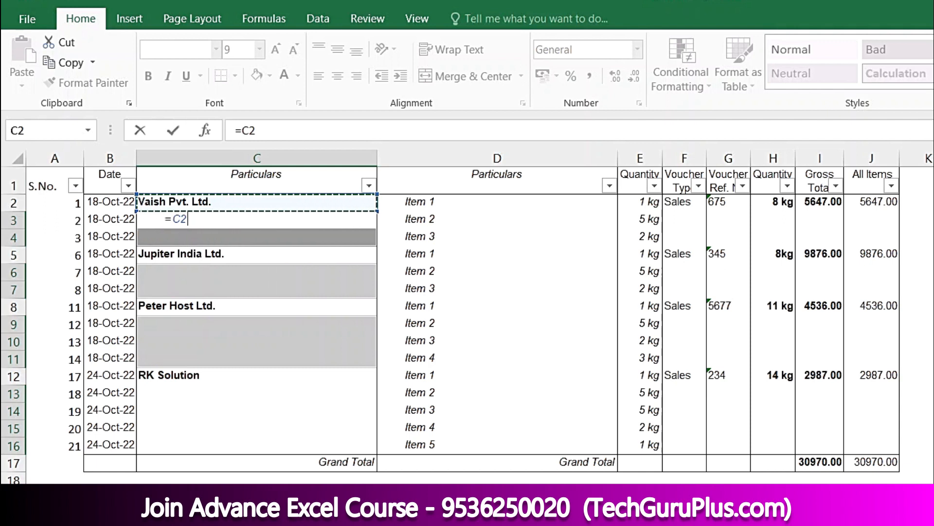
key(ctrl+Return)
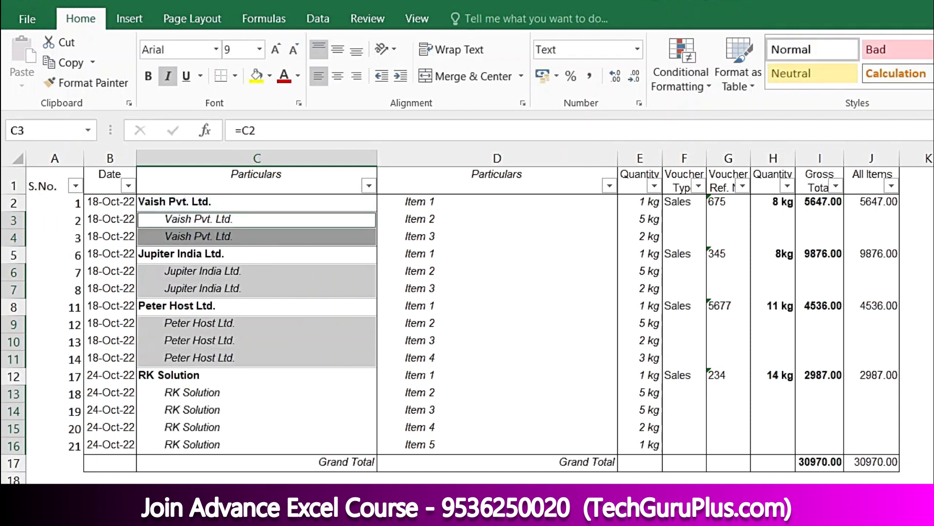
Left-align the whole party Particulars column C.
click(276, 260)
click(257, 158)
click(325, 77)
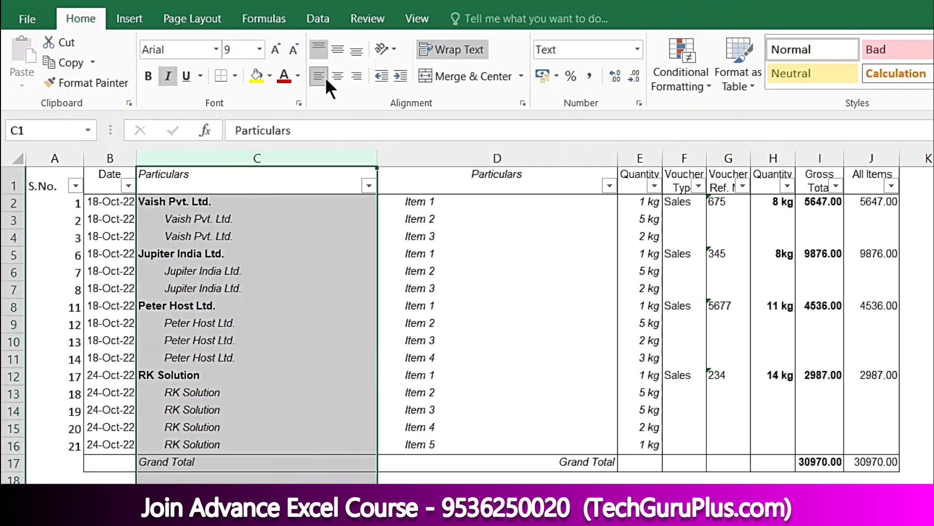
click(327, 252)
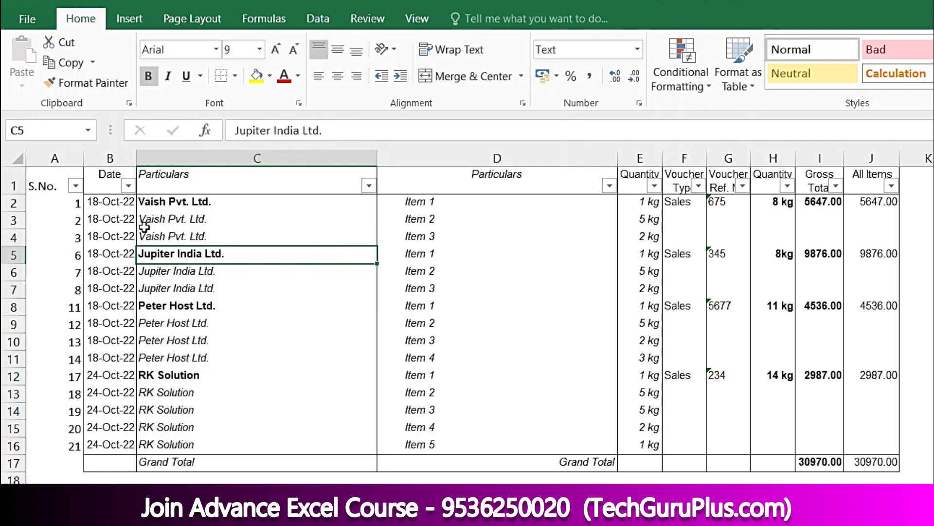
drag(113, 204, 116, 306)
drag(226, 202, 227, 273)
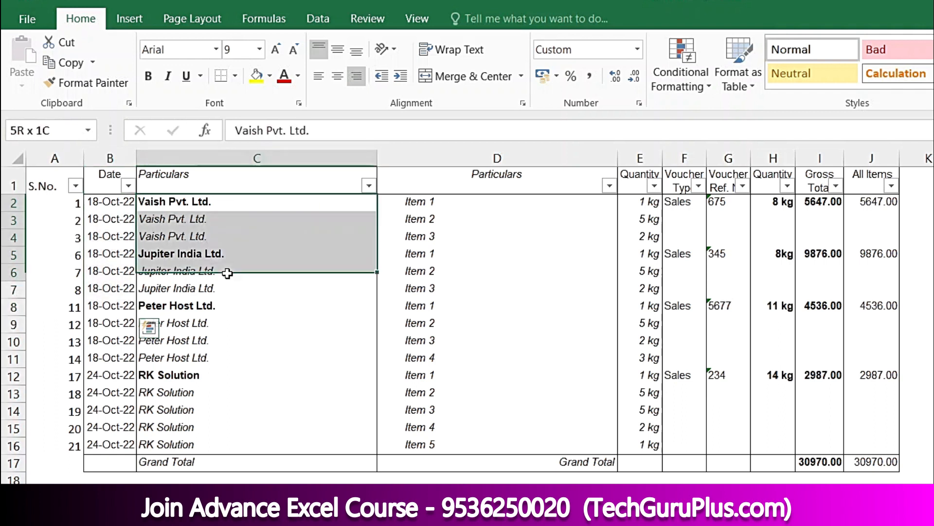
drag(506, 202, 599, 272)
drag(640, 183, 652, 273)
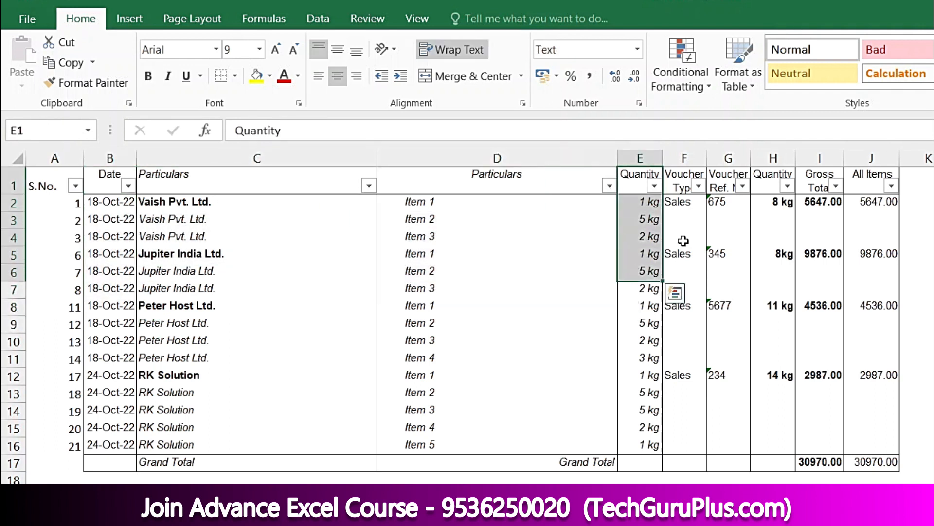
Select the blank voucher reference cells in G2:G16 using Go To Special Blanks.
drag(727, 200, 723, 441)
key(ctrl+g)
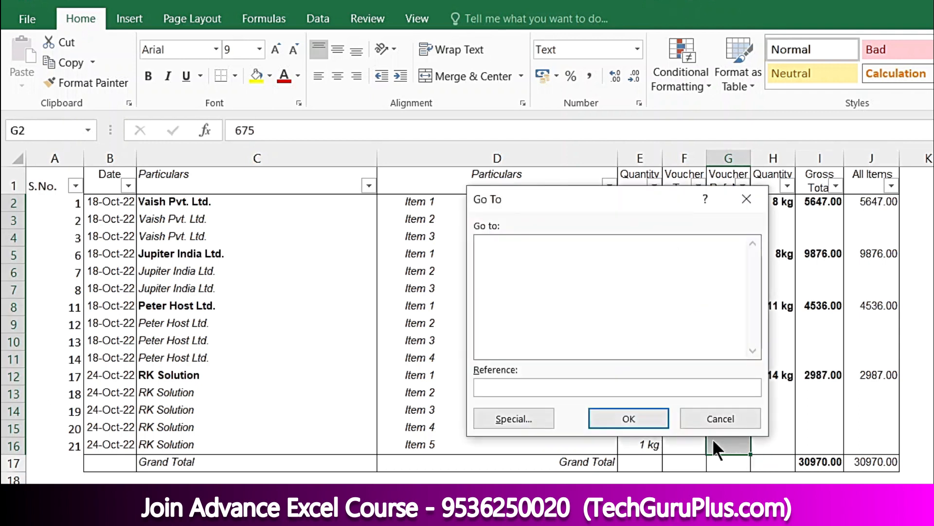
click(523, 419)
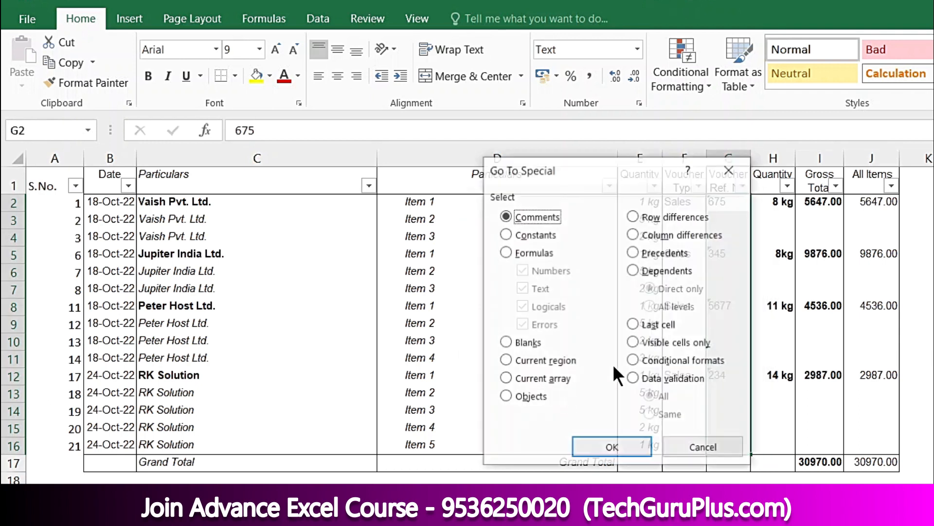
click(524, 341)
click(602, 449)
Try to fill the selected blank voucher reference cells with the formula =G2, and clear the entries again.
text(=)
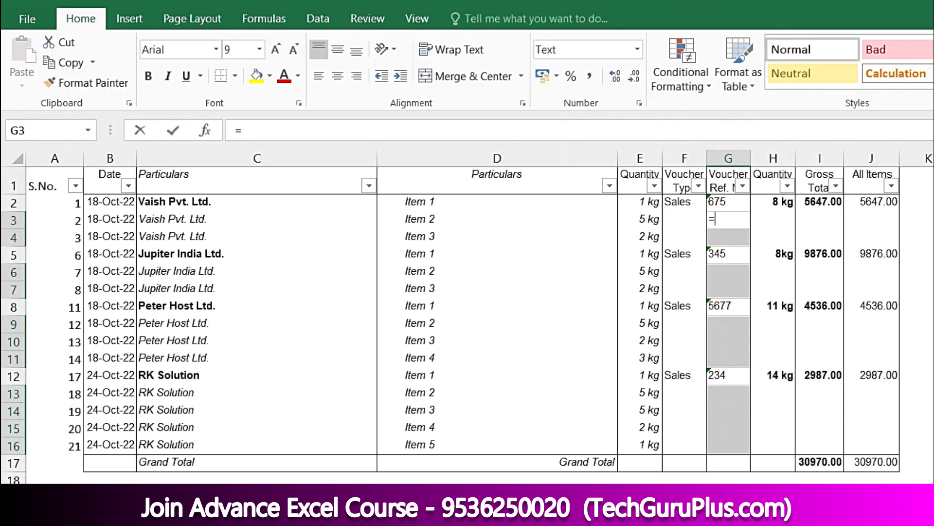
key(Up)
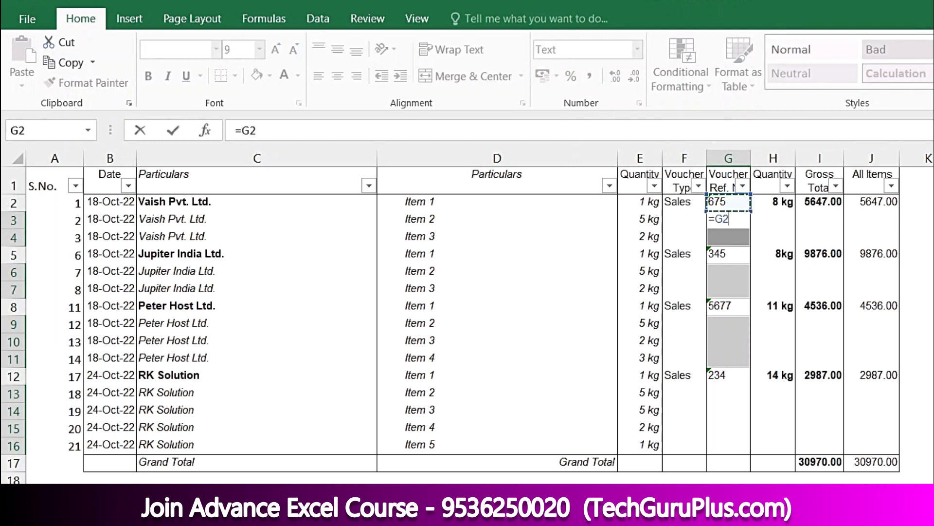
key(ctrl+Return)
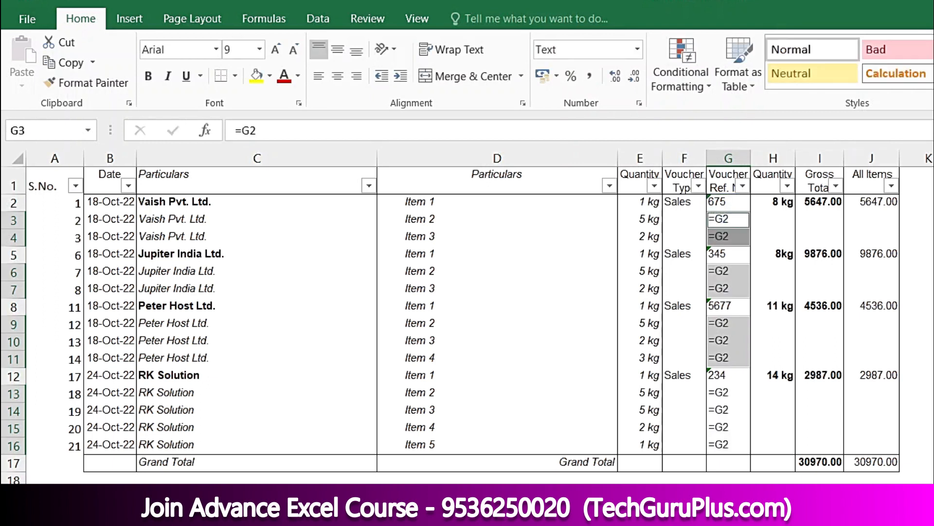
key(Delete)
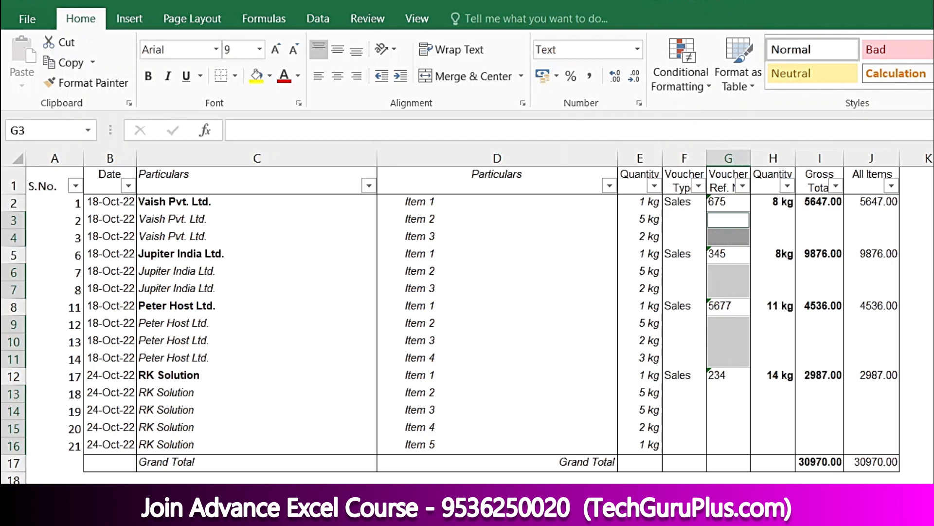
Set the selected blank voucher reference cells to General format and fill them with the reference above using the formula =G2.
click(637, 49)
click(593, 94)
text(=)
key(Up)
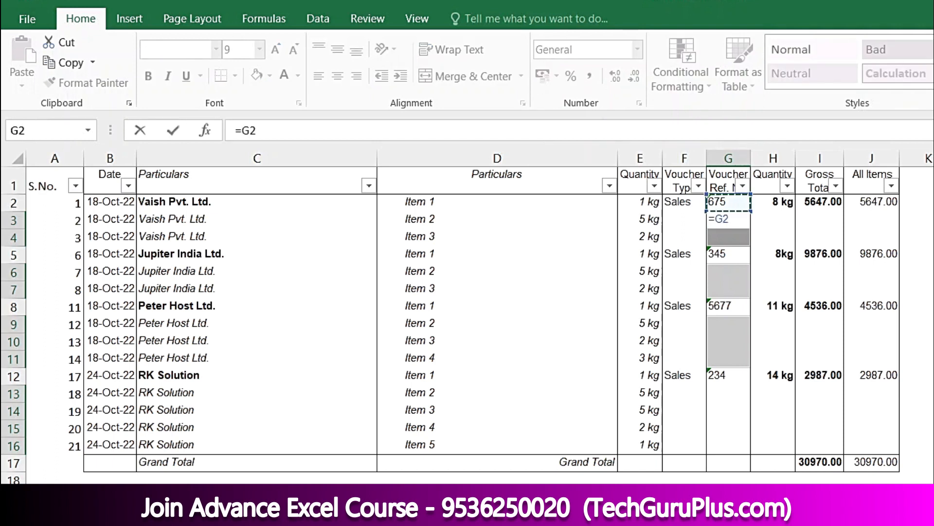
key(ctrl+Return)
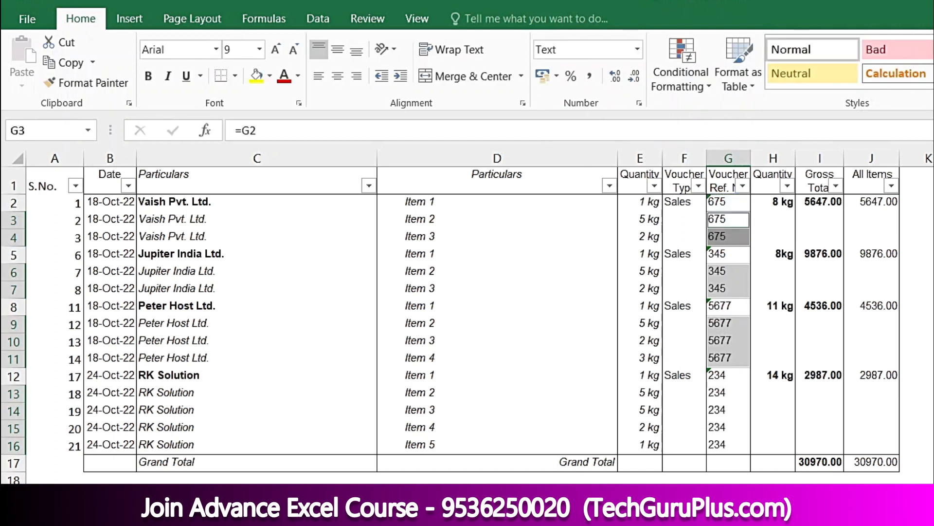
click(871, 428)
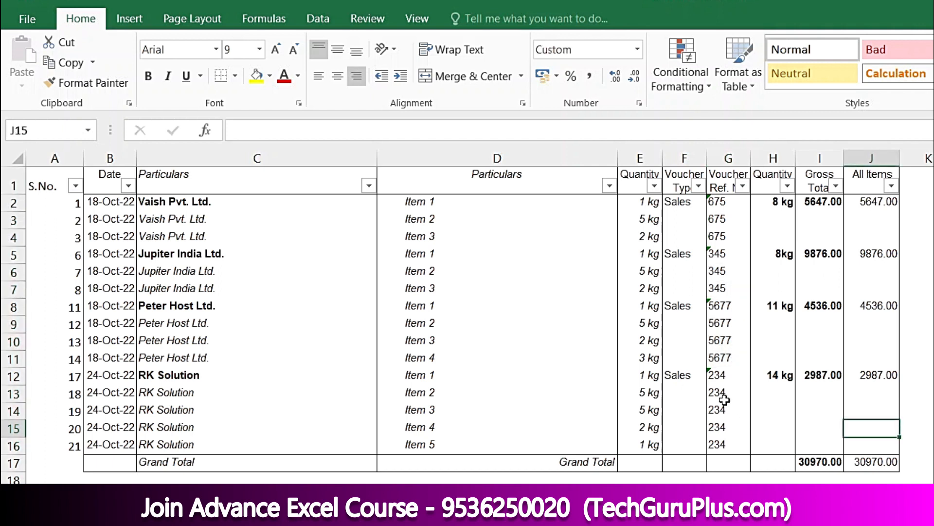
drag(723, 375, 730, 443)
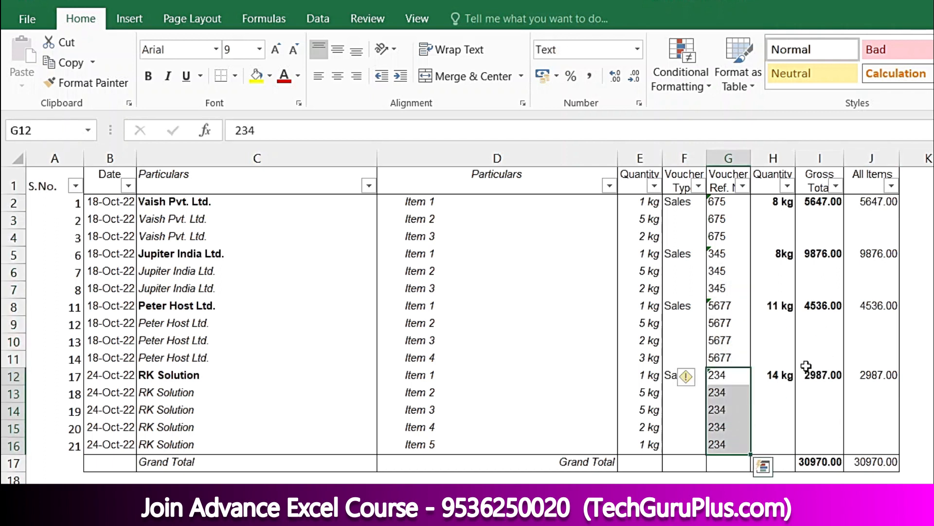
click(746, 339)
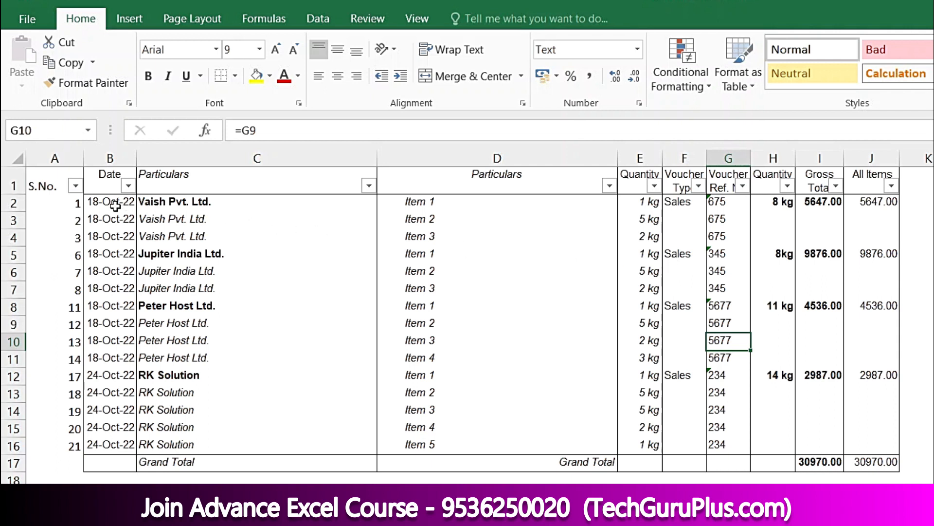
Clear the party name in C2 to test the formulas that depend on it, and undo the deletion.
click(202, 200)
key(Delete)
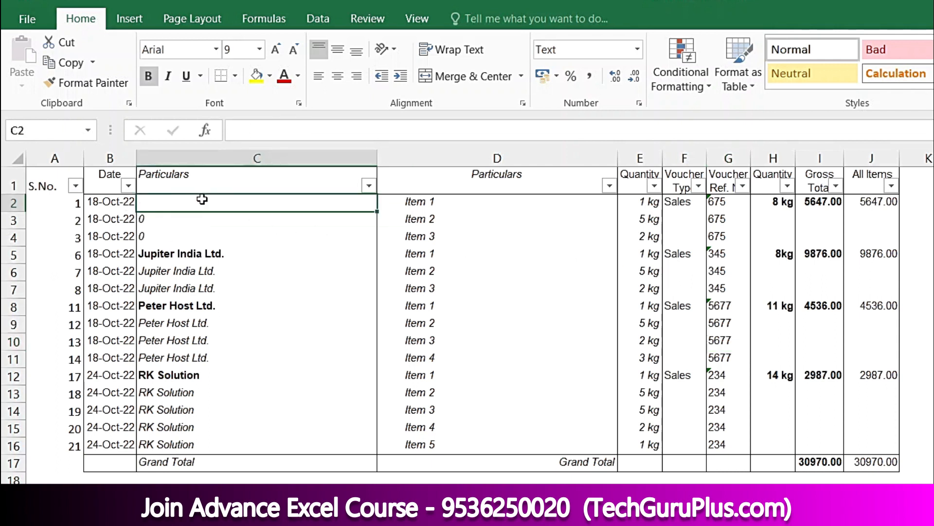
key(ctrl+z)
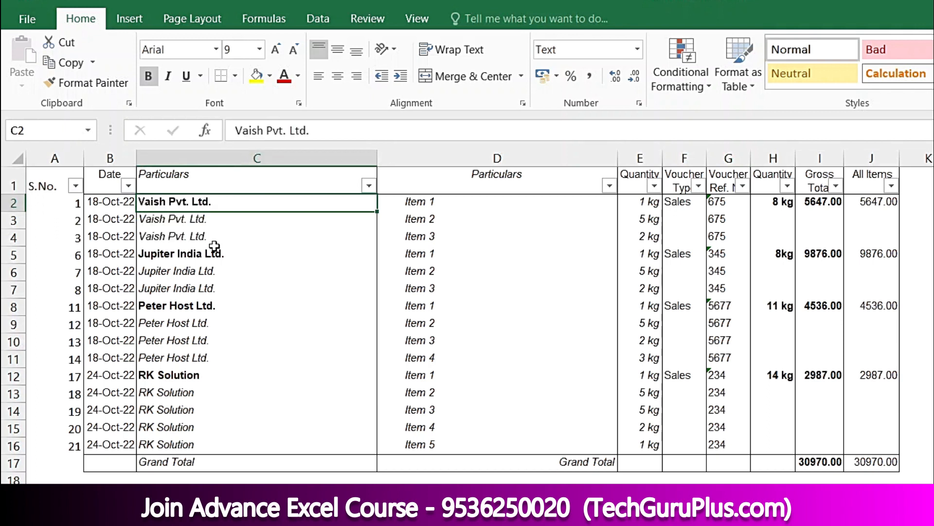
Convert the formulas in B2:G16 to fixed values by copying the range and pasting it over itself with Paste Special Values.
drag(291, 362, 270, 343)
drag(115, 202, 720, 442)
key(ctrl+c)
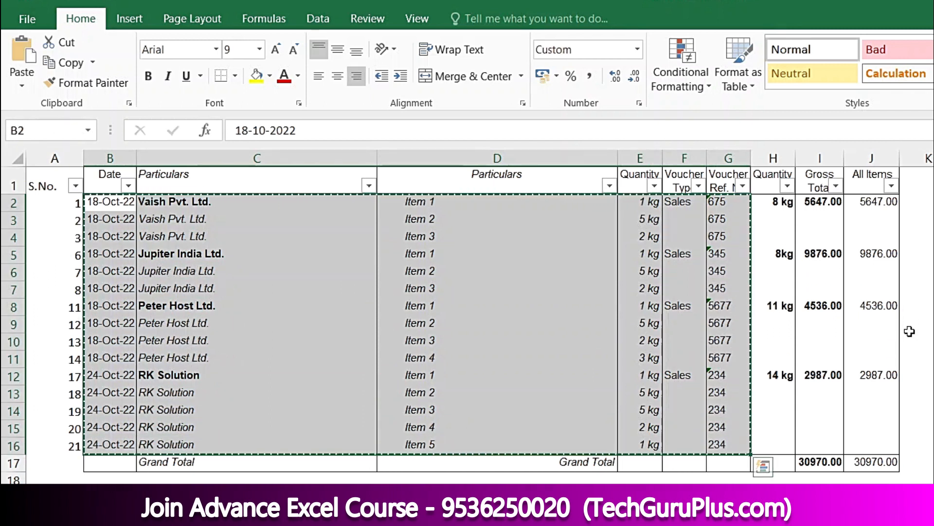
right_click(143, 221)
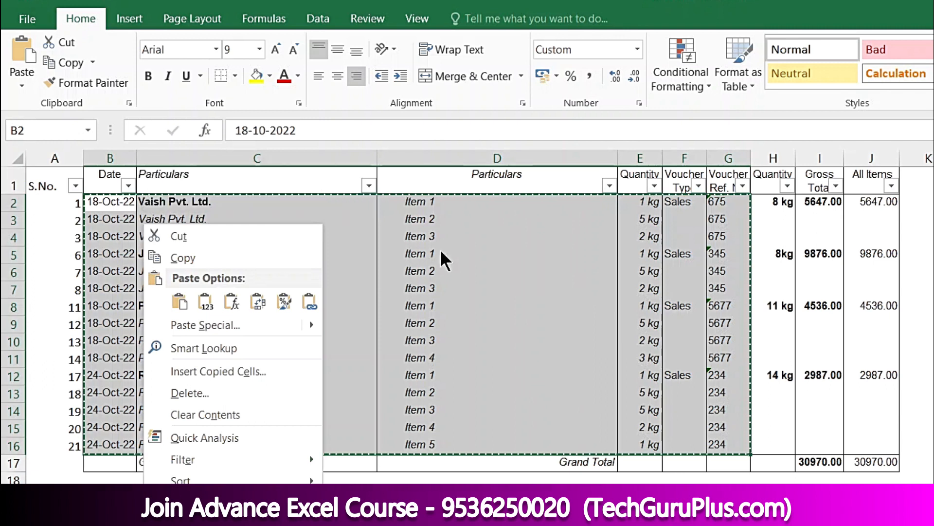
key(Escape)
right_click(185, 257)
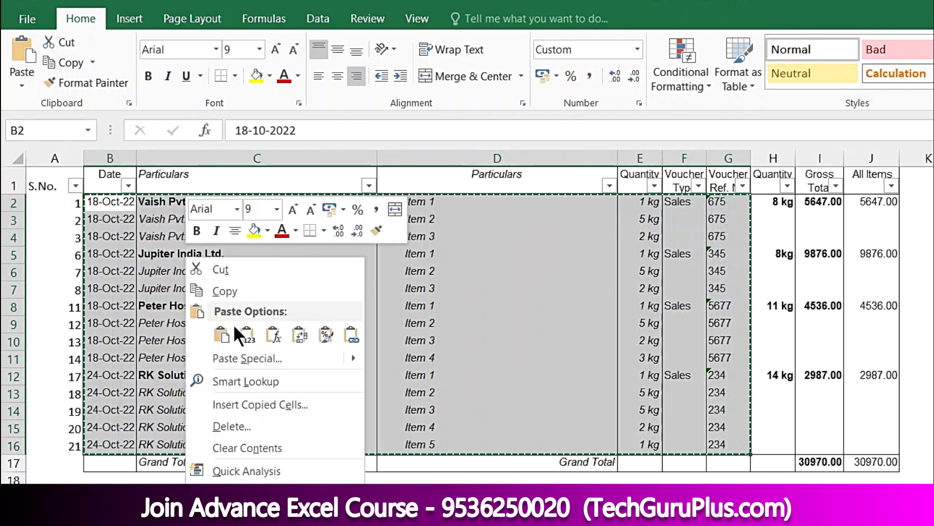
click(247, 357)
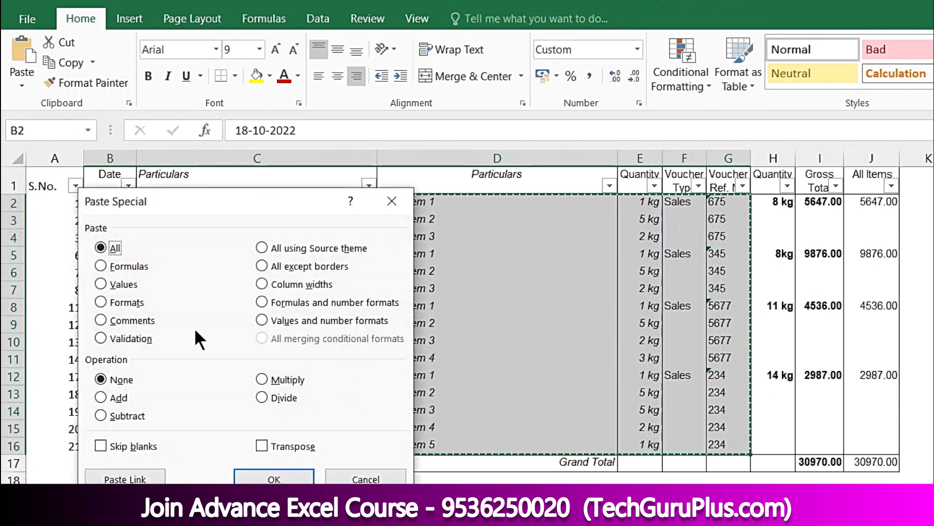
click(128, 284)
drag(193, 209, 922, 181)
key(Return)
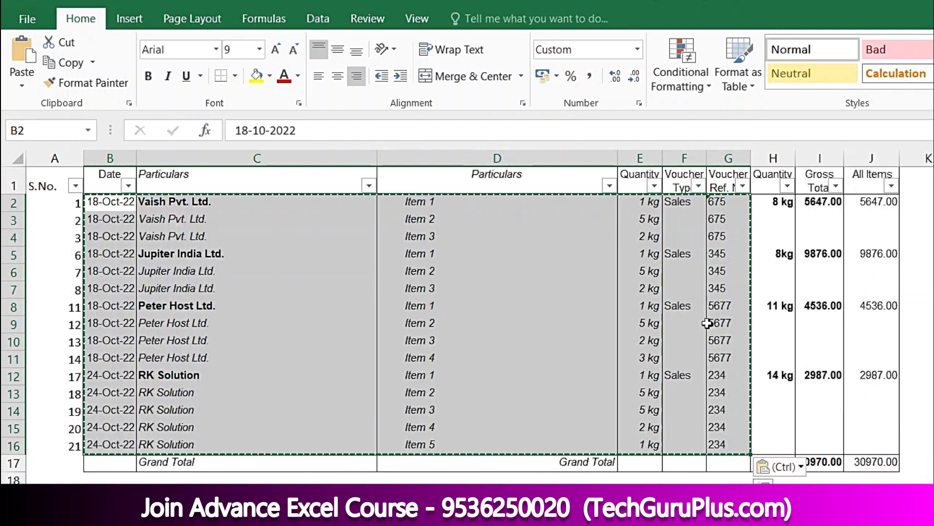
click(705, 324)
click(288, 321)
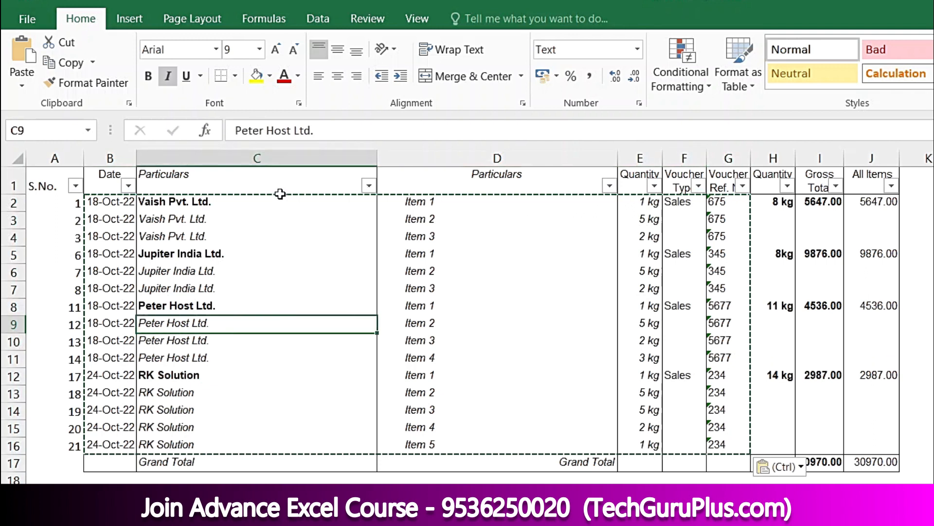
Clear the party name in C2 to check that the pasted values no longer depend on it, undo the deletion and end copy mode.
click(282, 197)
key(Delete)
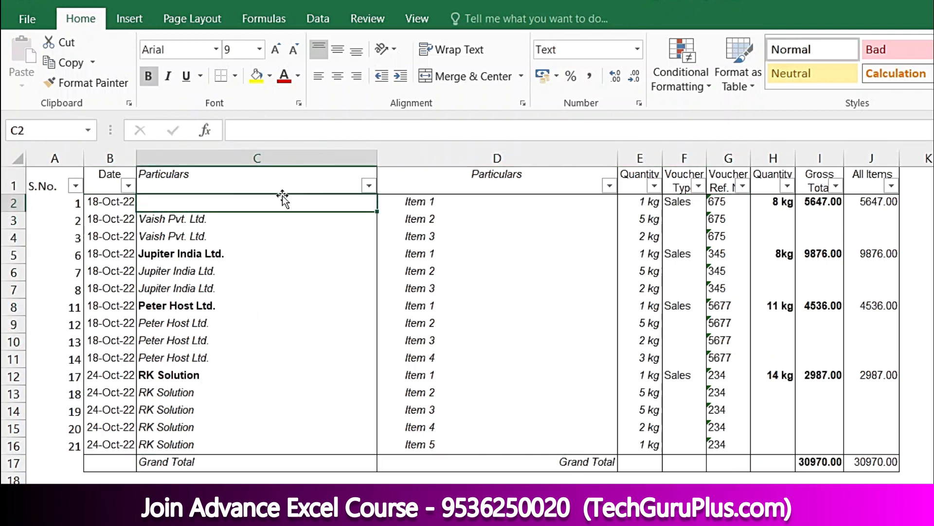
key(ctrl+z)
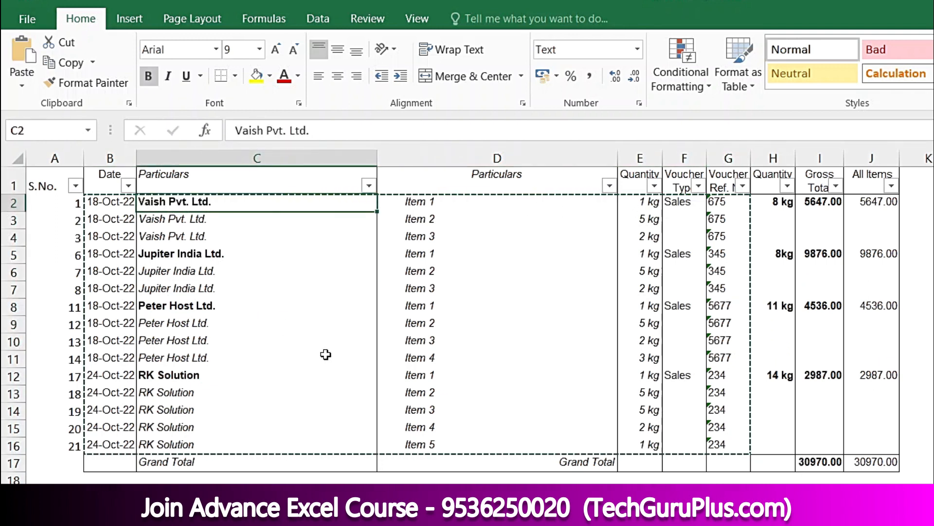
click(325, 354)
key(Escape)
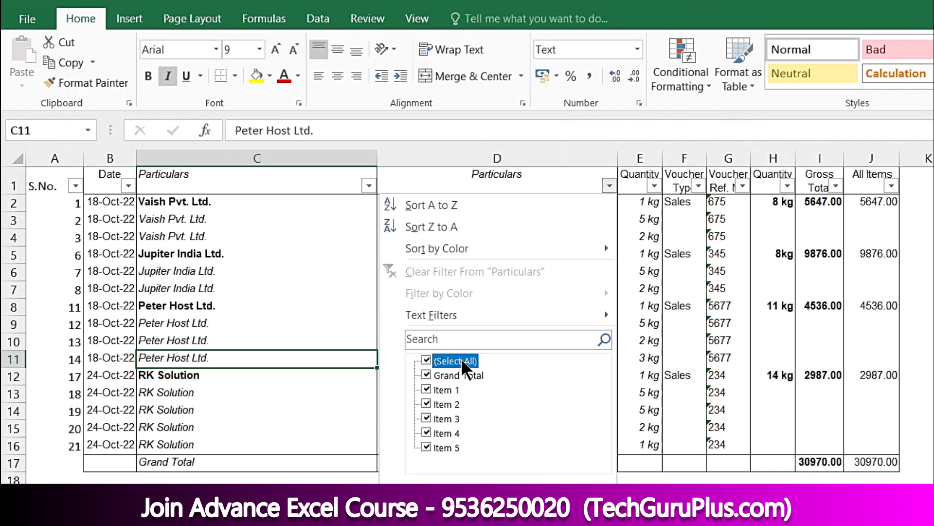
Filter the item Particulars column D to show only Item 2, and review its parties, quantities and voucher references.
click(442, 404)
key(Return)
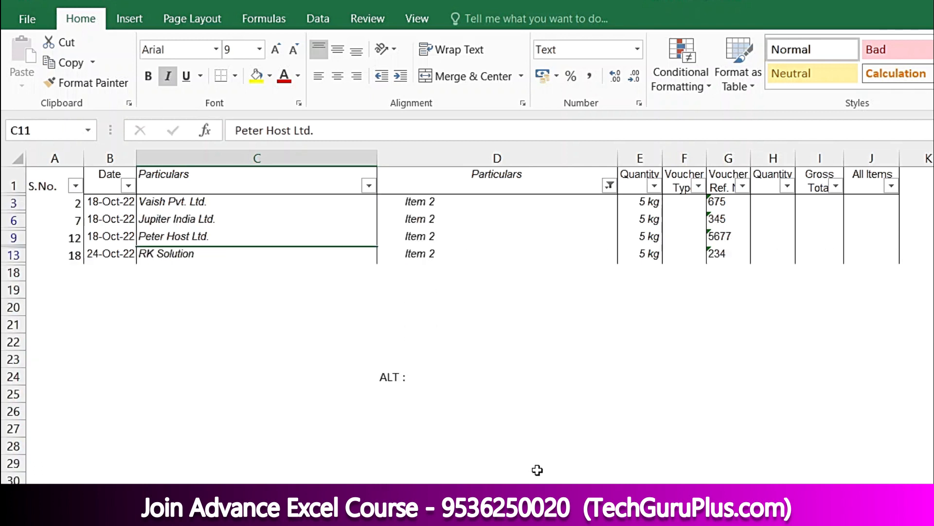
drag(477, 201, 476, 236)
drag(265, 201, 265, 253)
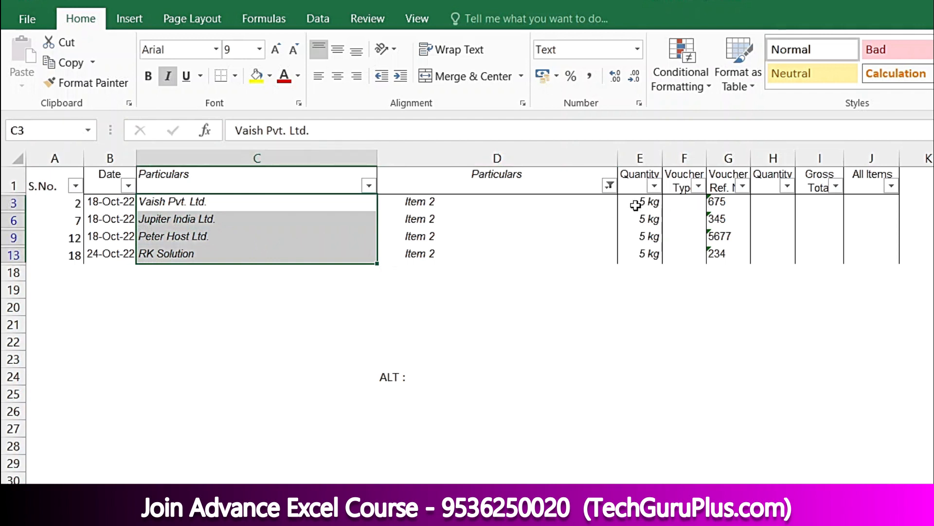
drag(636, 205, 641, 252)
drag(719, 202, 730, 253)
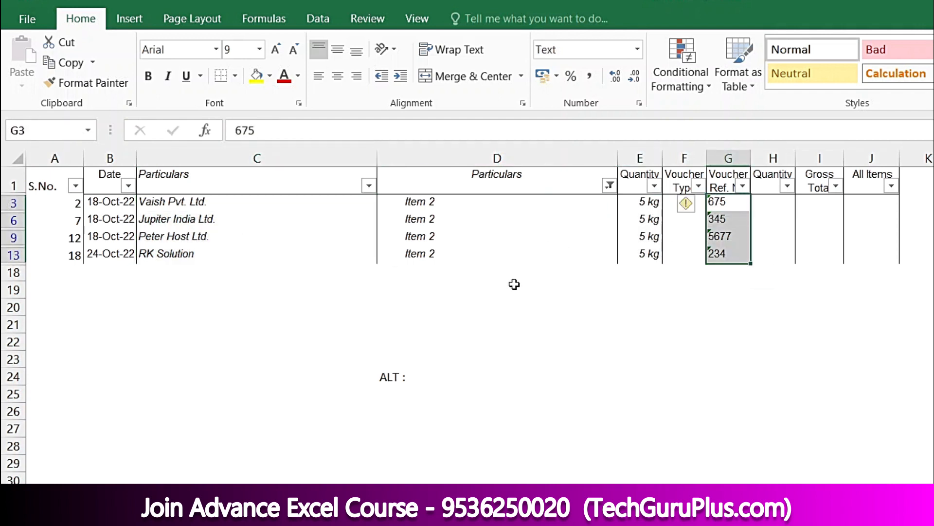
Clear the Item 2 filter from the item Particulars column D so all register rows are included again.
click(386, 275)
click(609, 190)
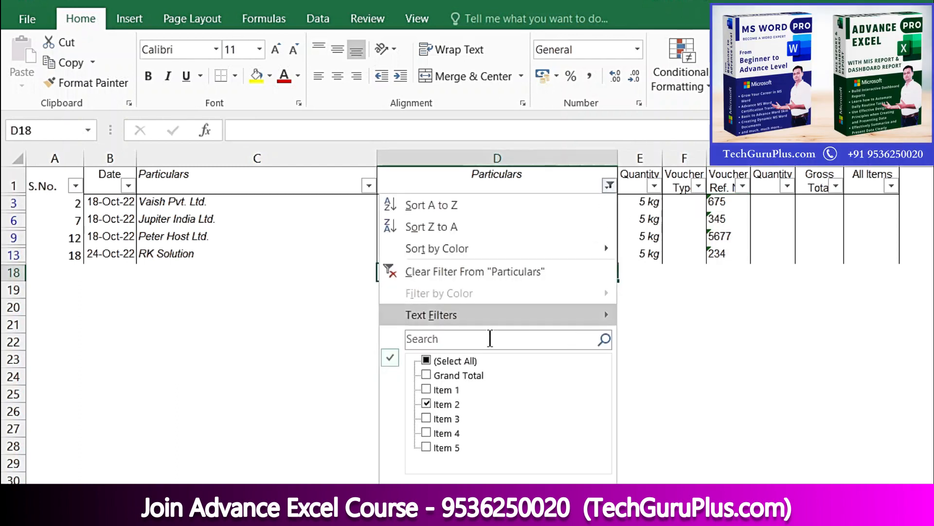
click(428, 359)
key(Escape)
key(alt+a)
key(c)
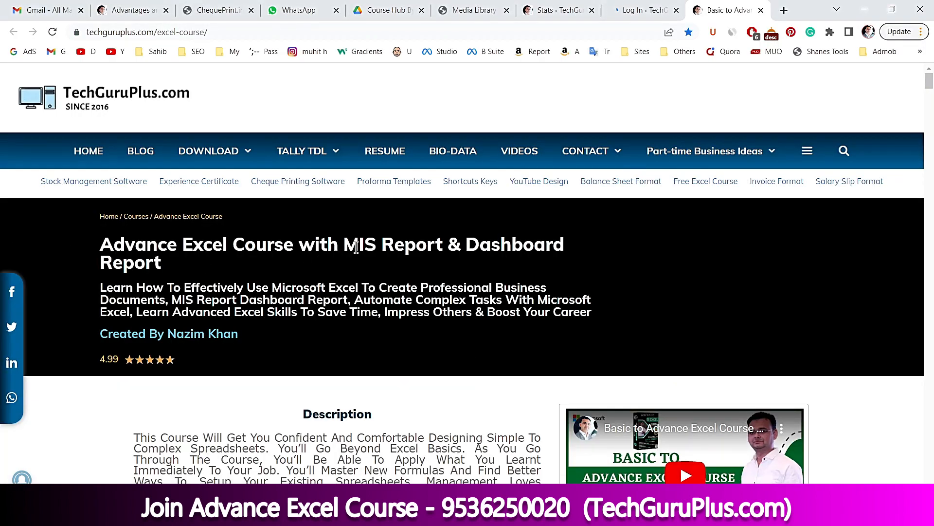
Switch to the Advance Excel course page in Chrome and review its title, learning points, price, web address and support contact details.
drag(356, 248, 592, 250)
click(367, 285)
scroll(366, 286, down, 10)
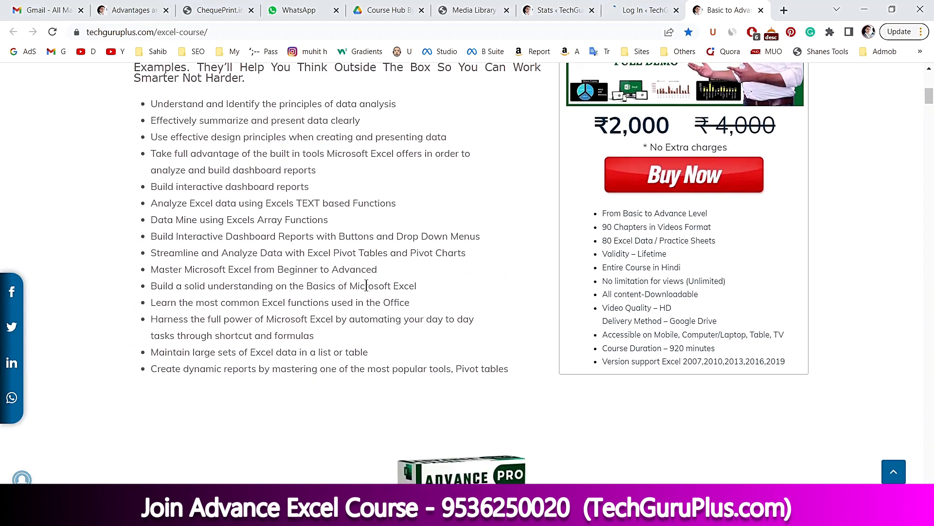
scroll(367, 286, down, 9)
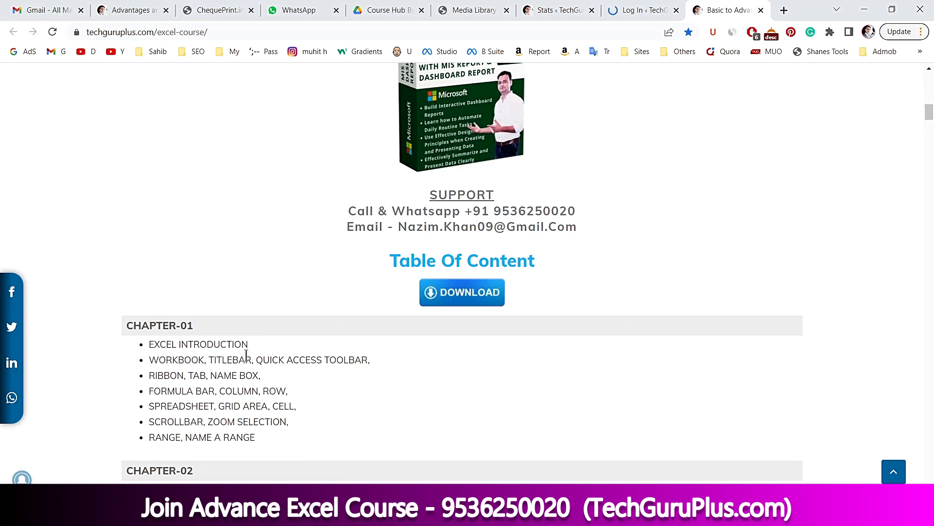
drag(146, 278, 272, 436)
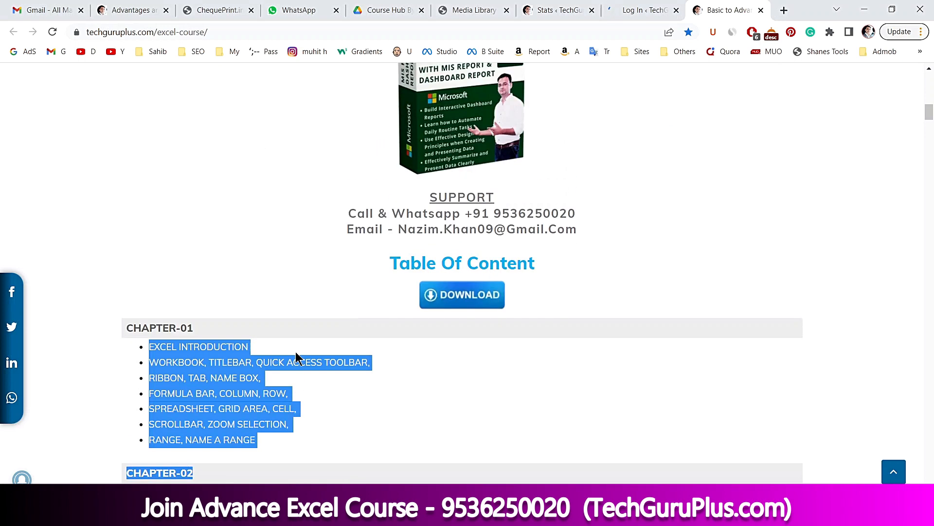
scroll(296, 351, up, 1)
click(252, 176)
click(88, 29)
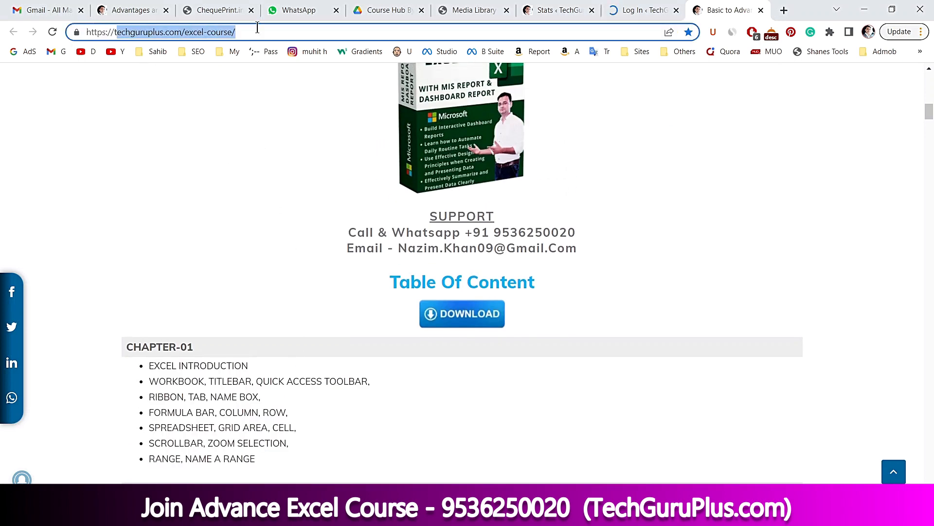
click(227, 95)
scroll(469, 172, up, 1)
scroll(479, 227, up, 1)
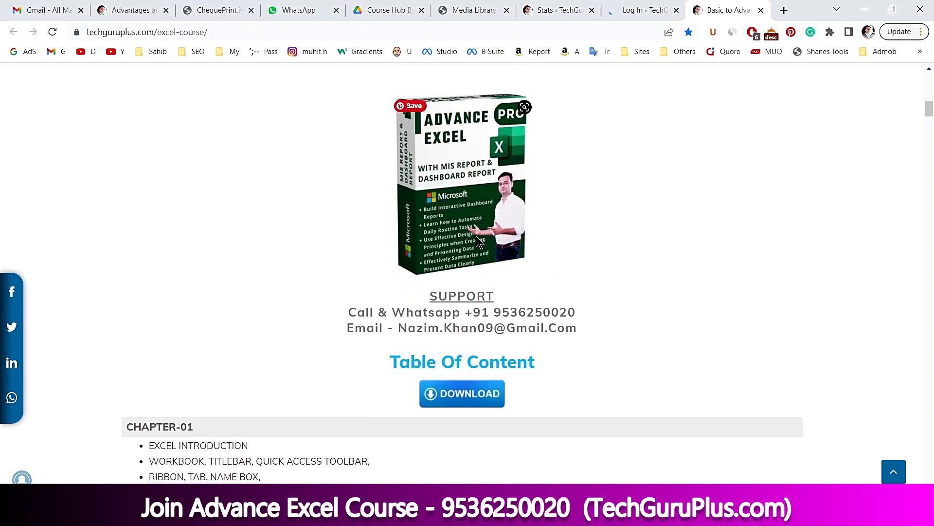
double_click(496, 312)
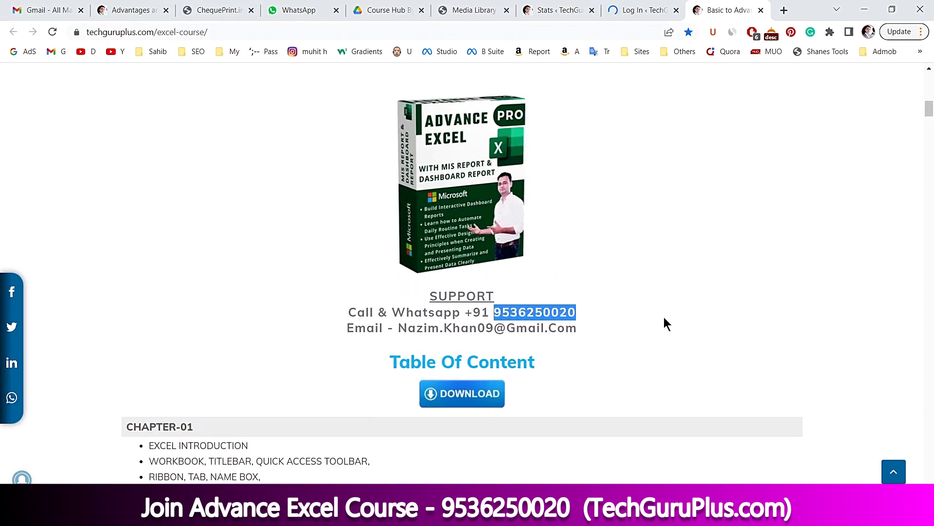
Examine the course's table of content chapter by chapter, from the basic topics through the formula chapters to the MIS Report parts.
scroll(667, 324, down, 4)
scroll(665, 321, down, 4)
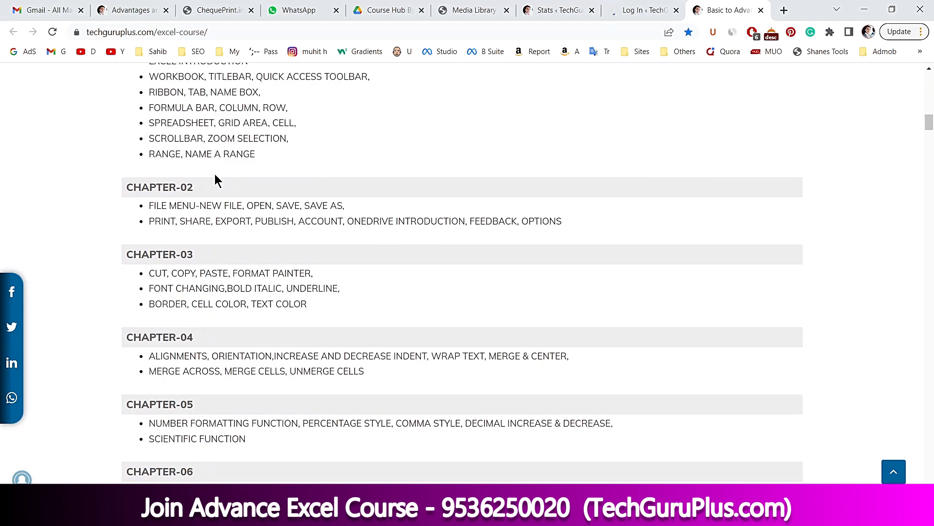
drag(146, 138, 254, 377)
click(258, 381)
scroll(259, 381, down, 20)
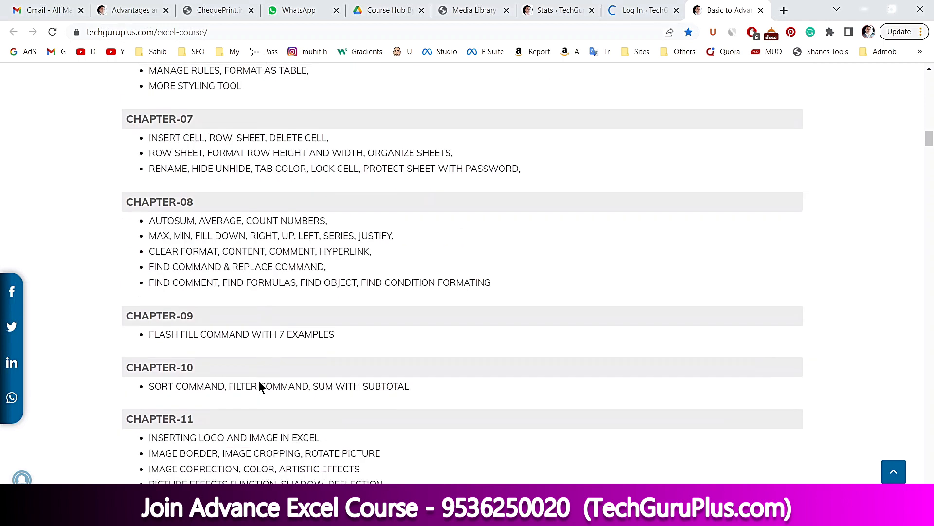
scroll(258, 380, down, 20)
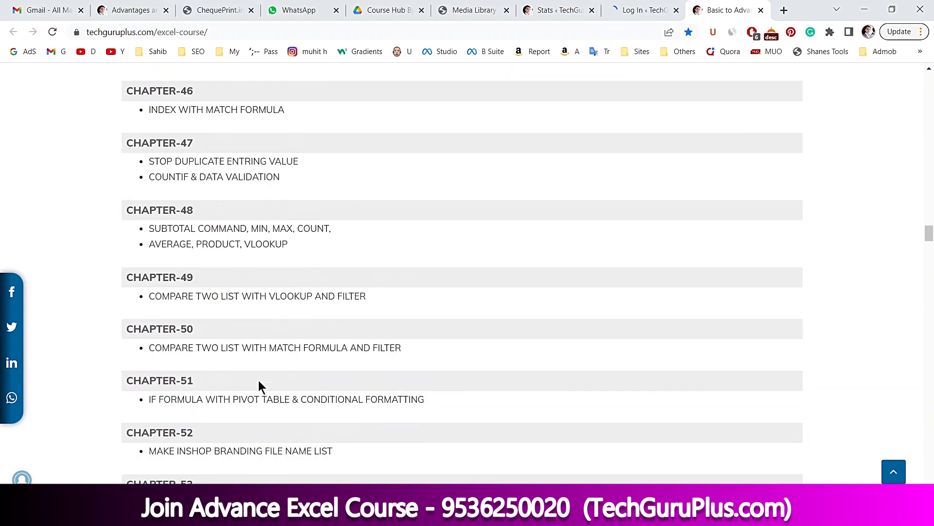
scroll(271, 380, down, 5)
scroll(349, 150, up, 2)
drag(322, 97, 661, 96)
click(551, 223)
scroll(551, 224, down, 20)
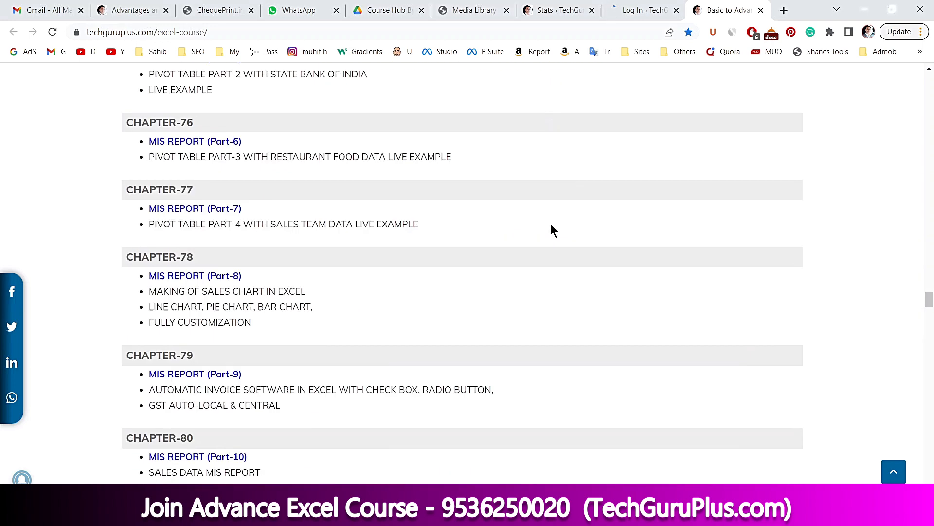
Look over the instructor section and the gallery of sample dashboard and report screenshots further down the course page.
scroll(551, 224, down, 11)
scroll(550, 223, up, 6)
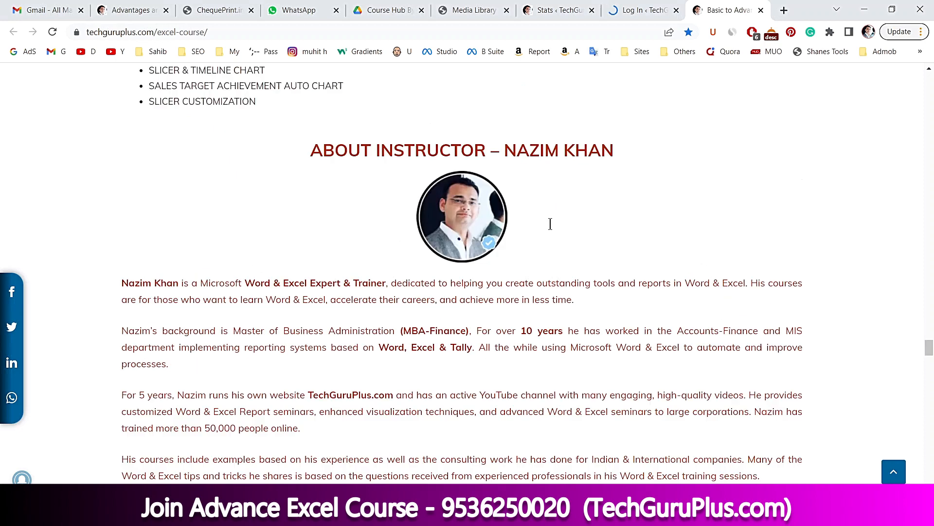
scroll(551, 223, down, 9)
scroll(550, 223, down, 18)
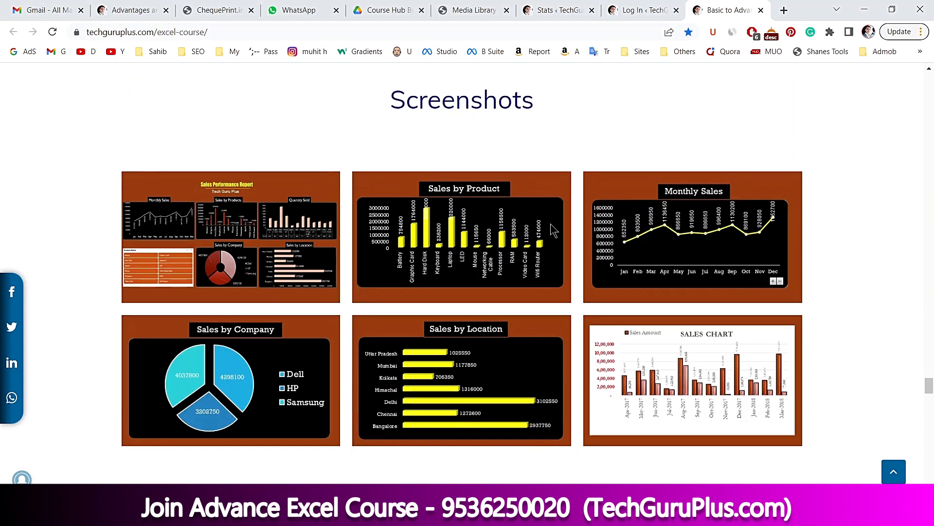
scroll(471, 286, down, 6)
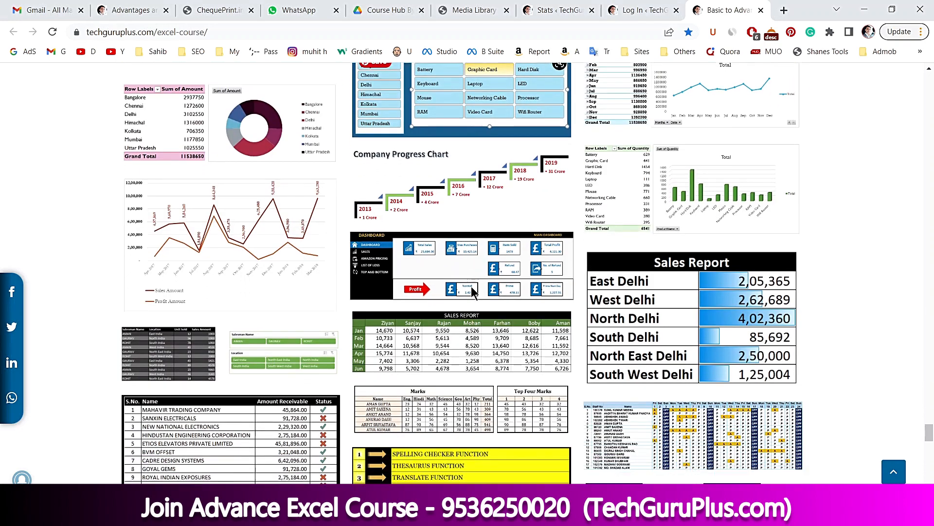